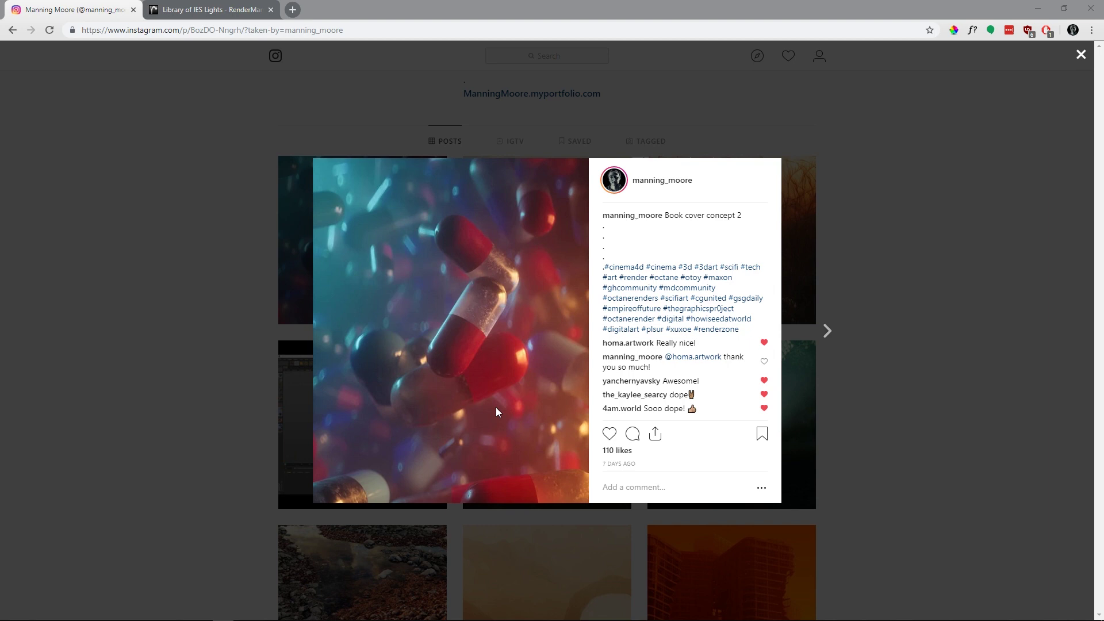
Step: Page through the poppy field, Crash landing, Gravel, Deep forest and Exploration posts, then close the viewer
left_click(828, 331)
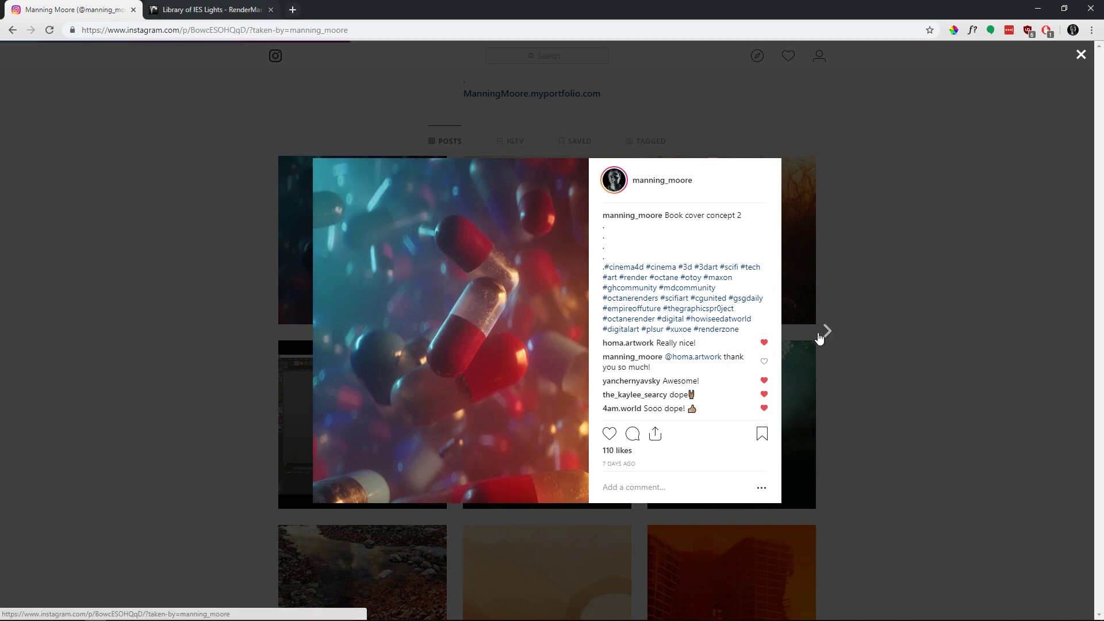
left_click(829, 331)
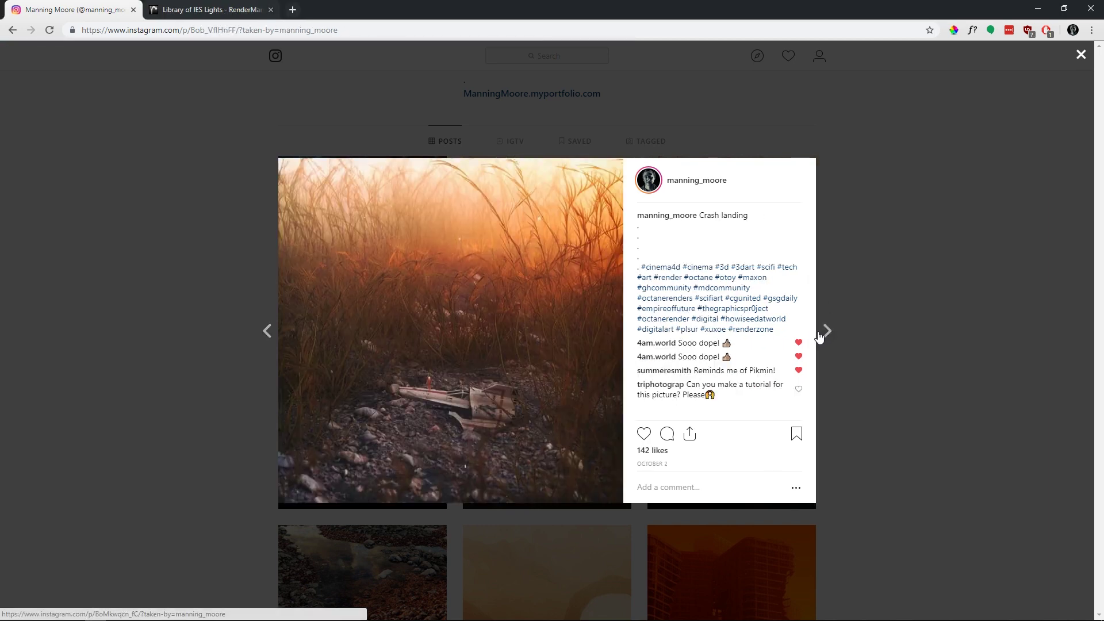
left_click(827, 332)
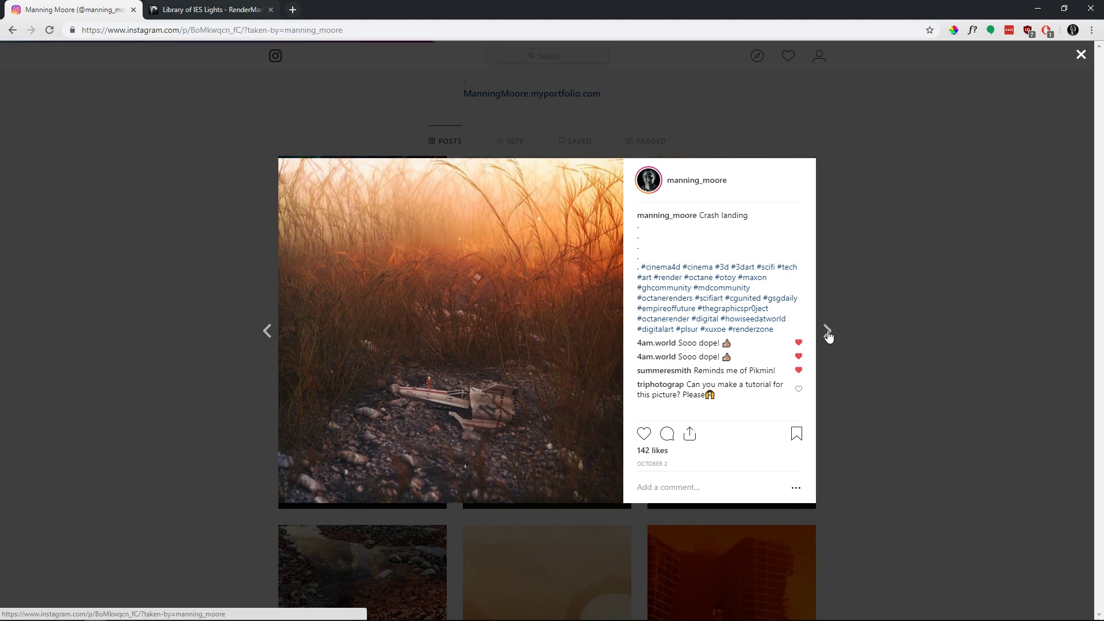
left_click(827, 332)
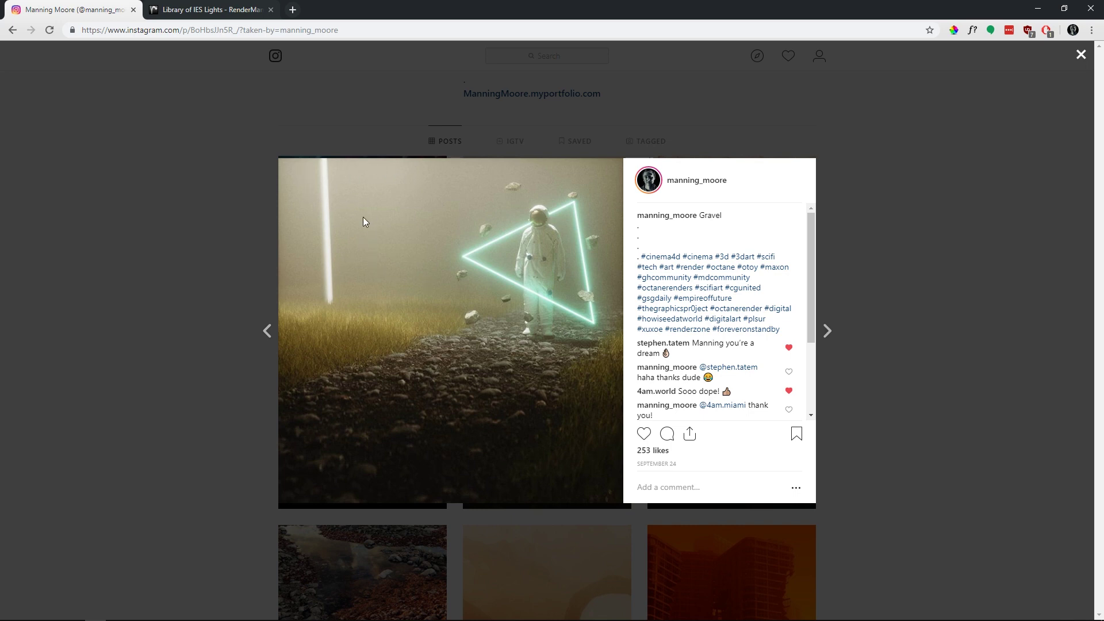
left_click(826, 337)
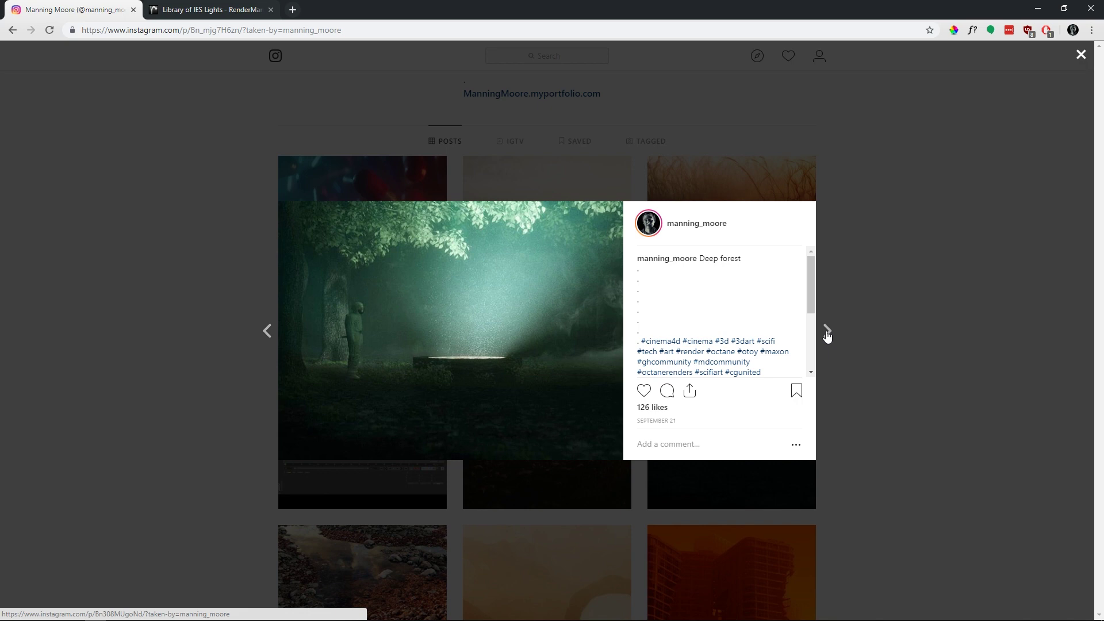
left_click(827, 334)
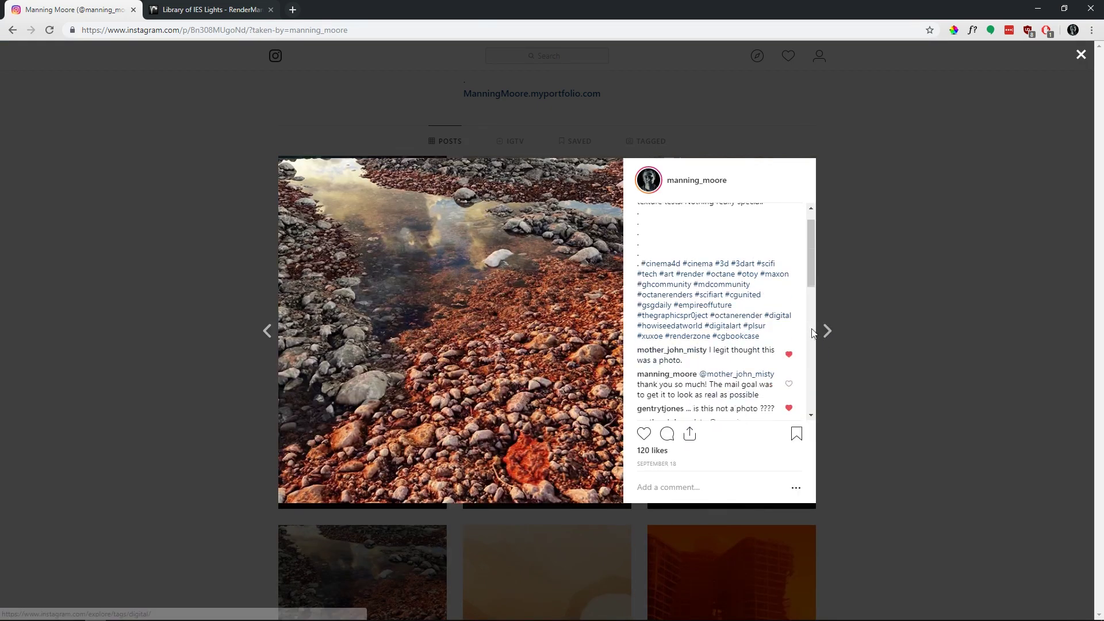
scroll(814, 334, "down", 3)
left_click(826, 332)
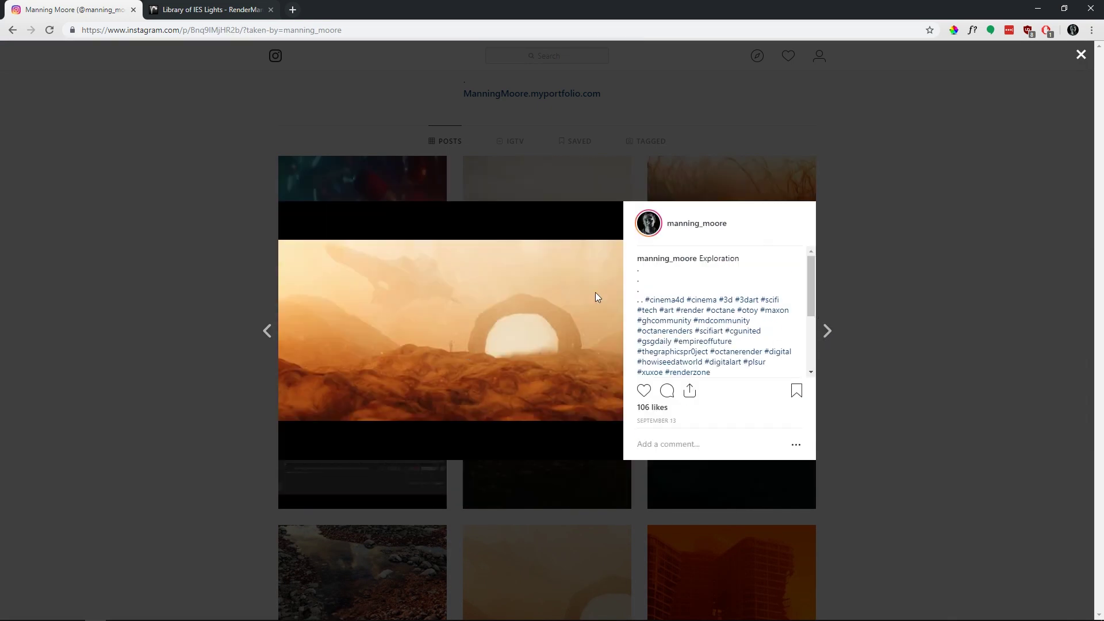
left_click(895, 180)
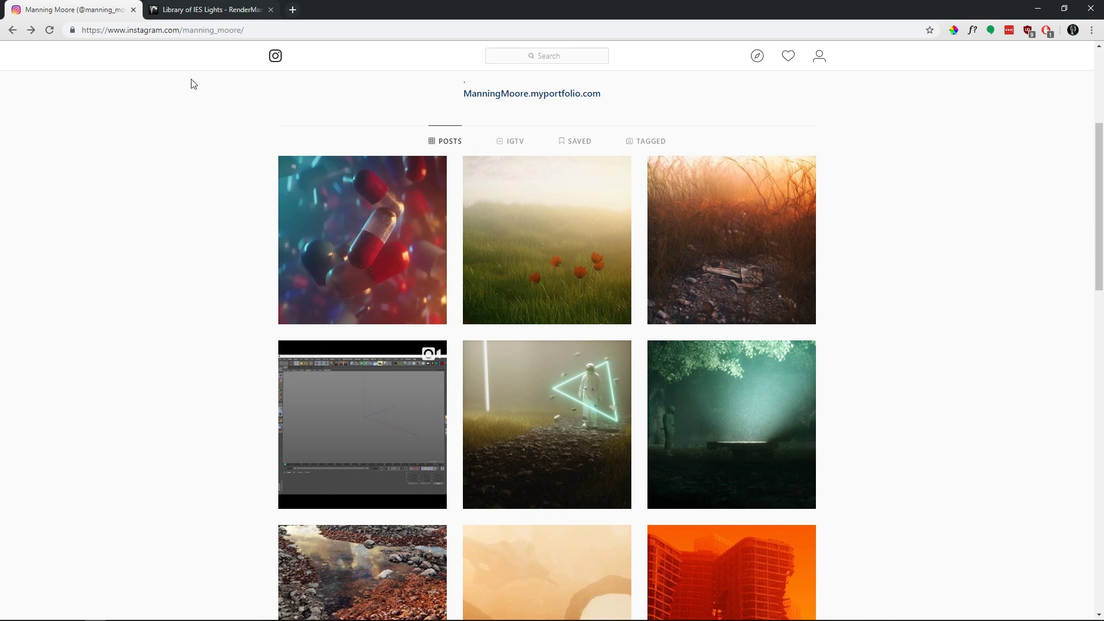
Step: Switch to the Library of IES Lights tab and highlight its title and heading text
left_click(202, 11)
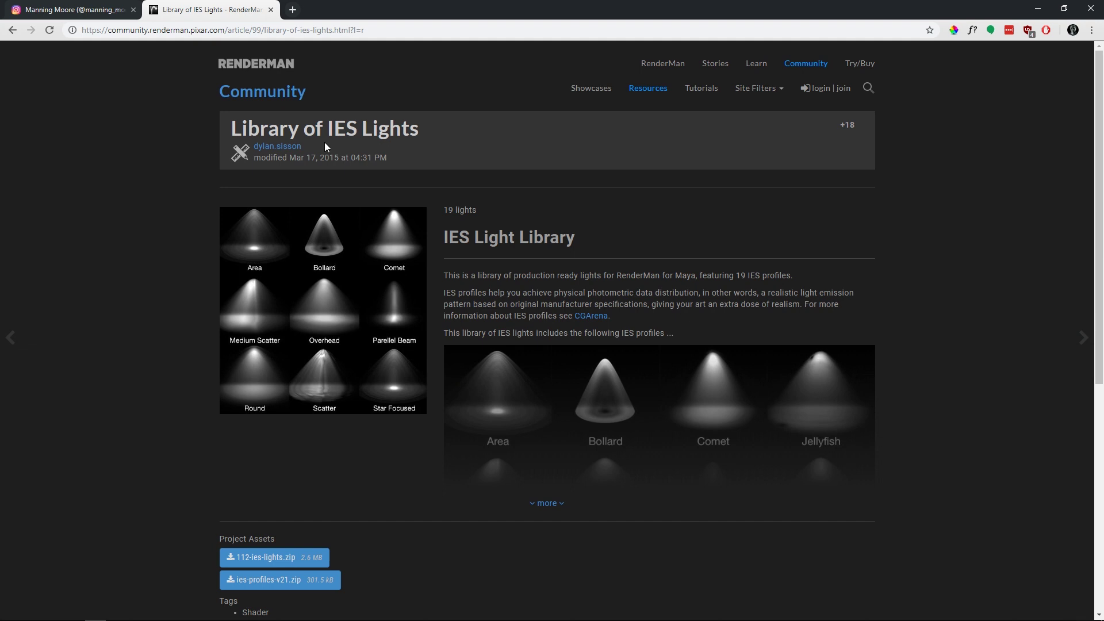
left_click_drag(232, 129, 424, 129)
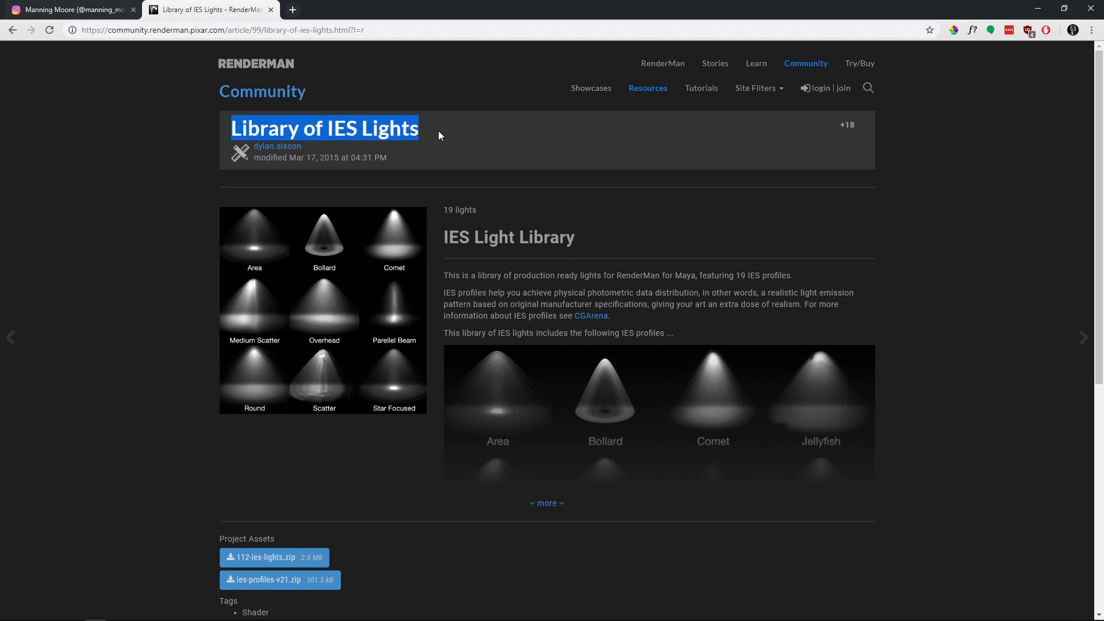
left_click(429, 137)
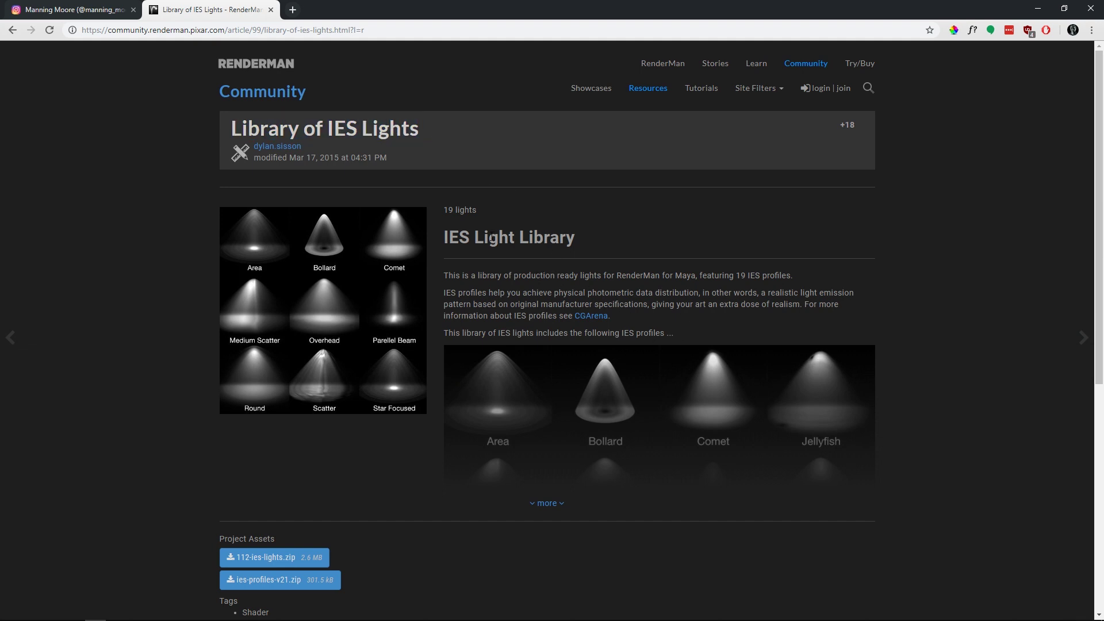
left_click_drag(446, 237, 582, 241)
left_click(606, 243)
Step: Expand the full grid of IES profile previews with 'more' and scroll through it
scroll(1100, 224, "down", 3)
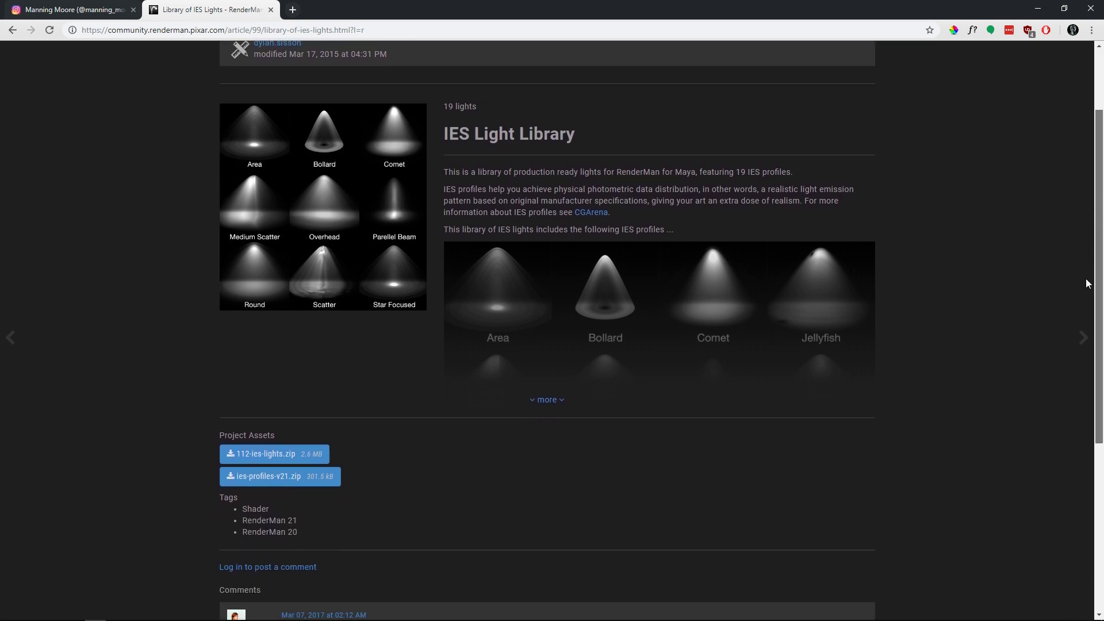
left_click(547, 377)
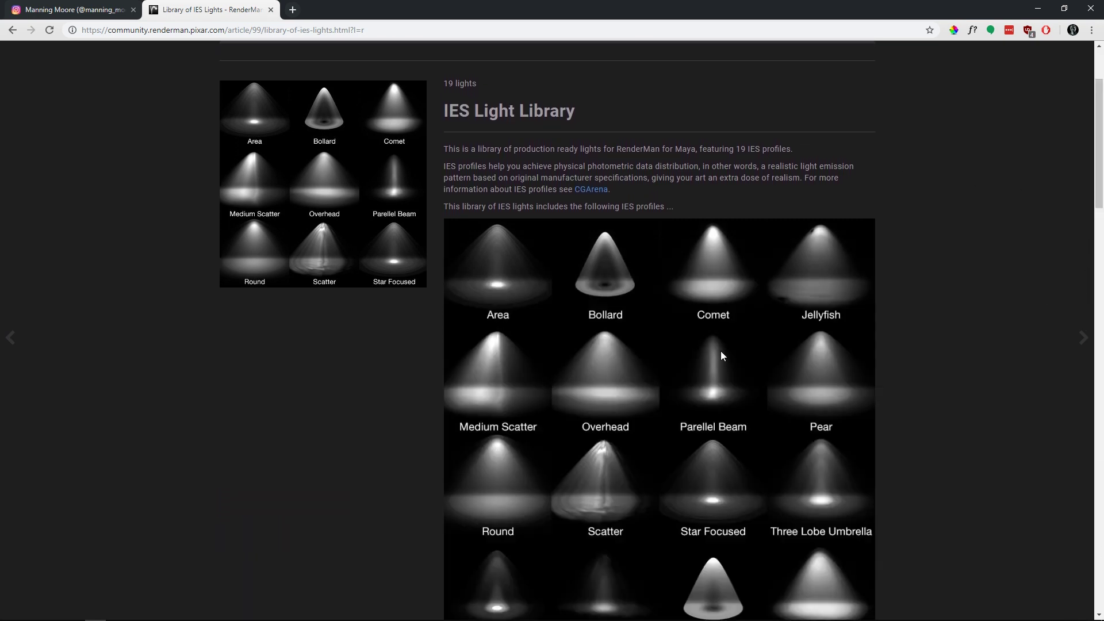
scroll(1088, 225, "down", 3)
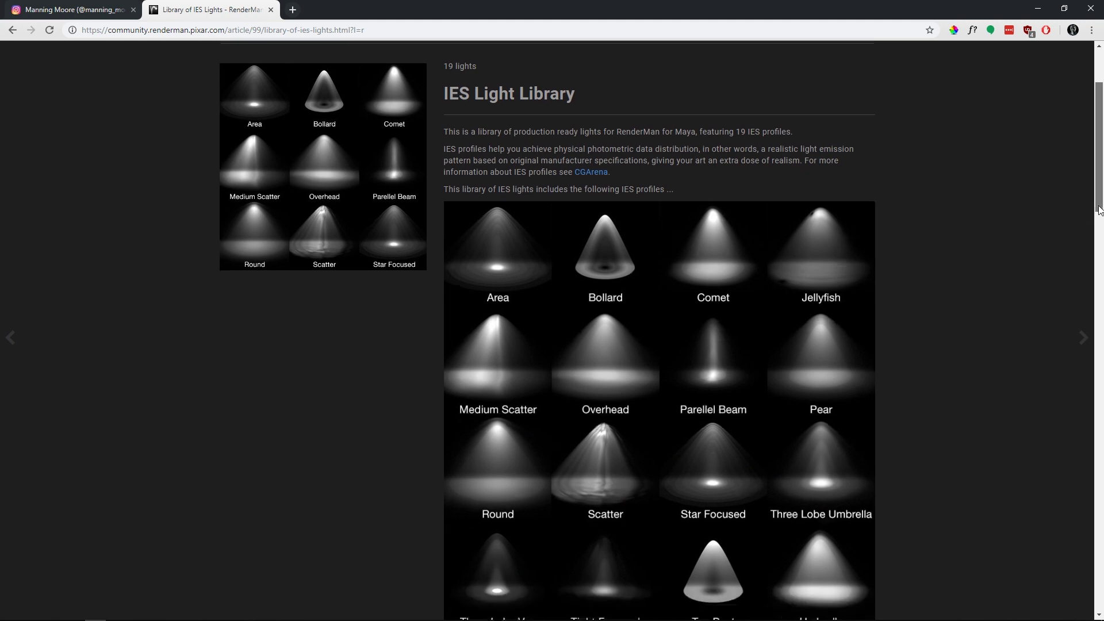
scroll(1083, 250, "down", 1)
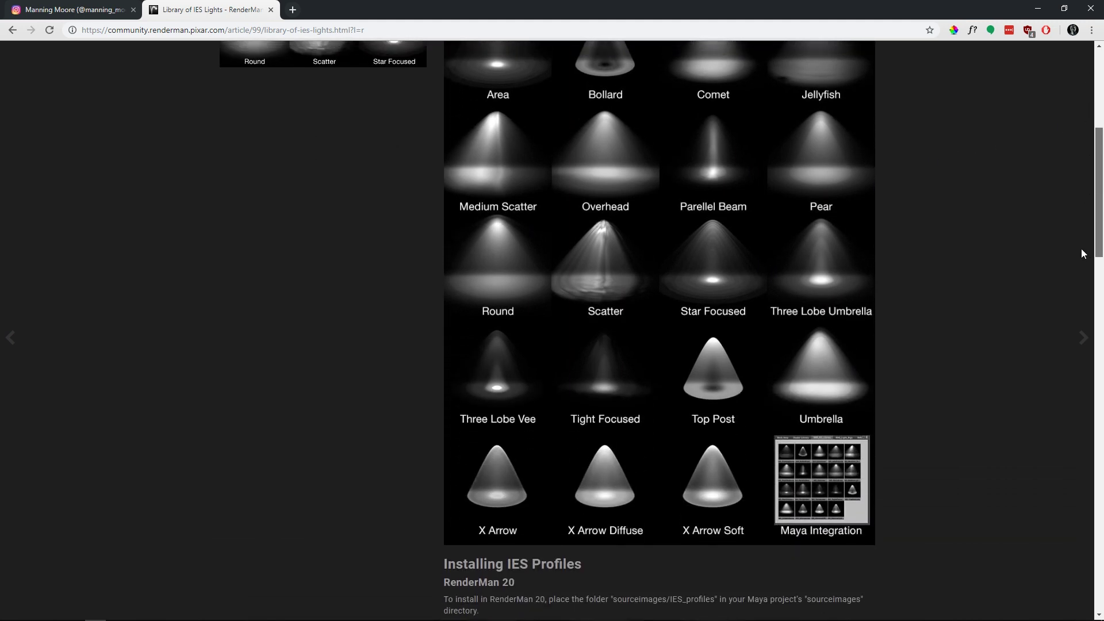
scroll(1081, 248, "up", 1)
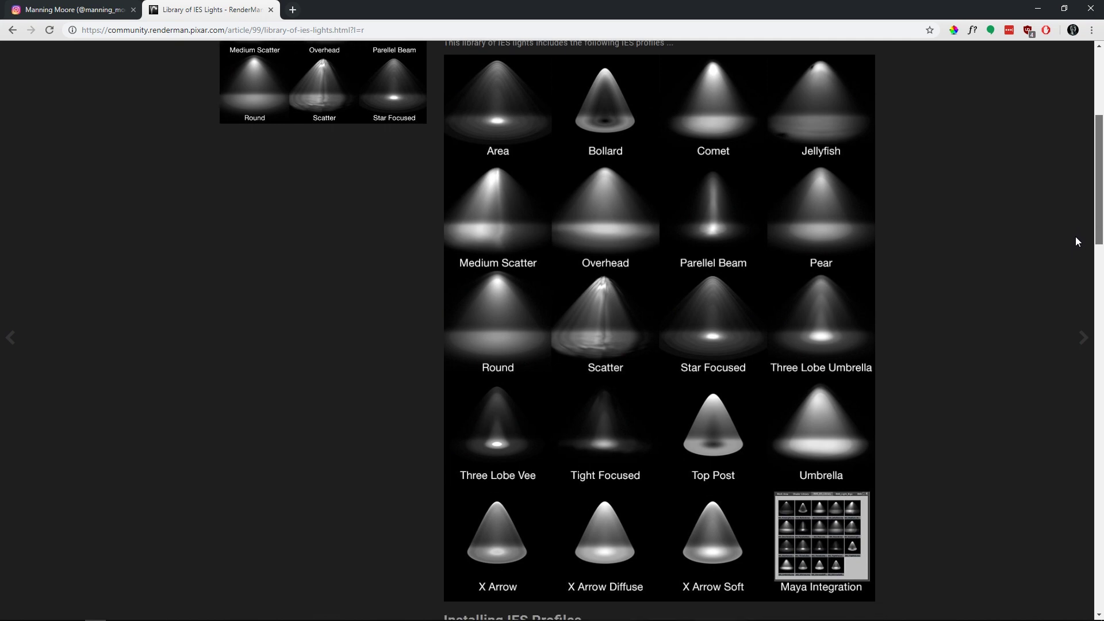
scroll(1076, 236, "up", 2)
scroll(1064, 200, "down", 5)
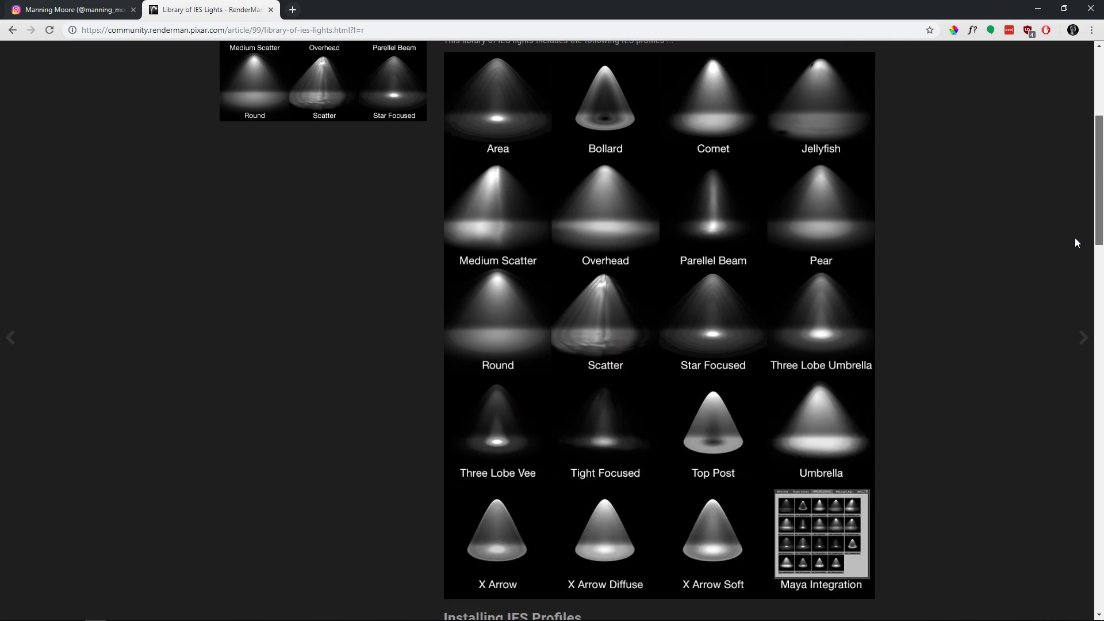
scroll(1064, 264, "up", 3)
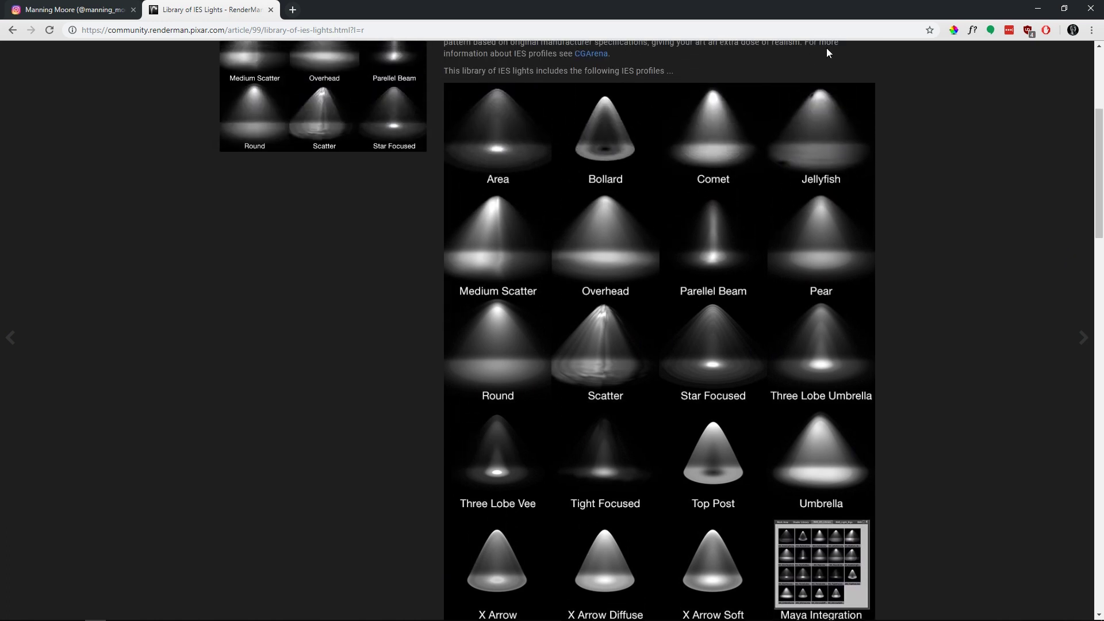
Step: Minimize the browser and briefly open the Octane Live Viewer window over Cinema 4D
left_click(1034, 11)
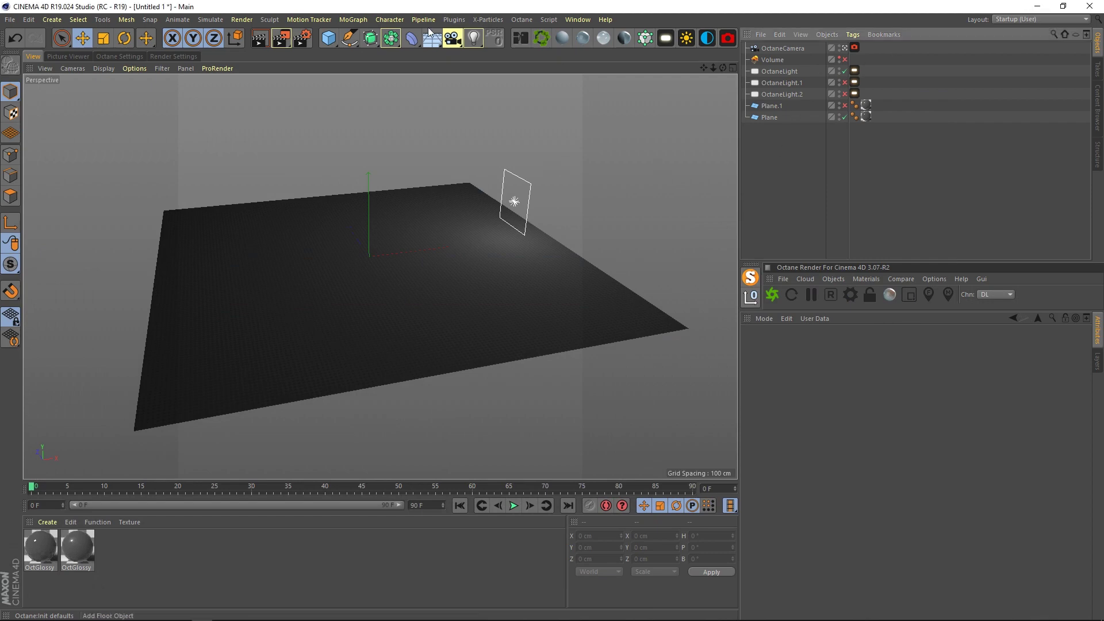
left_click(520, 20)
left_click(539, 50)
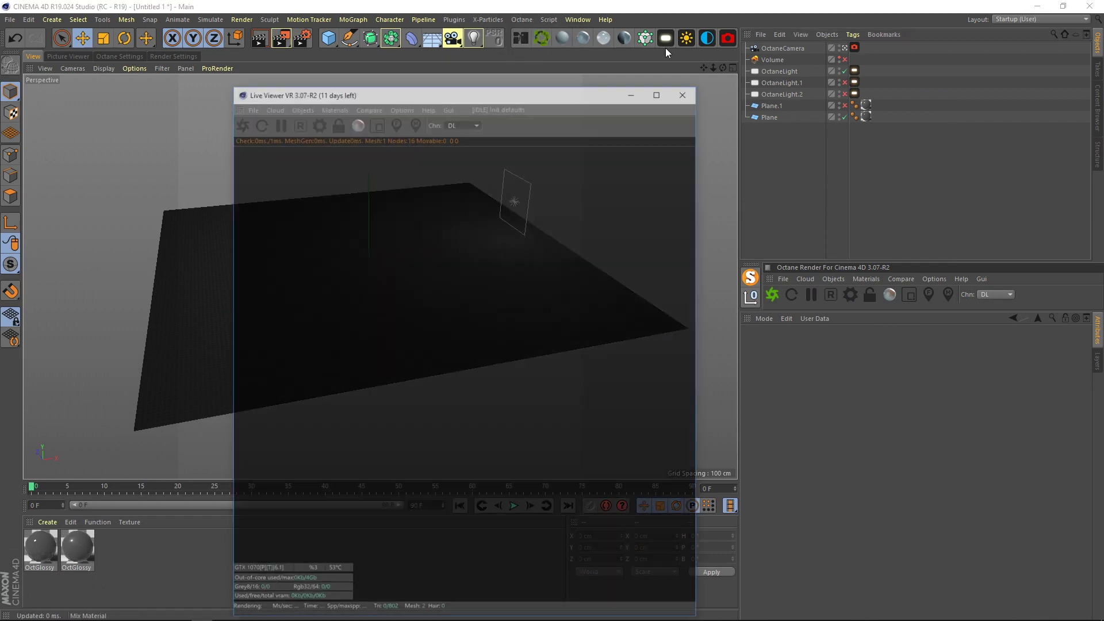
left_click_drag(444, 90, 612, 133)
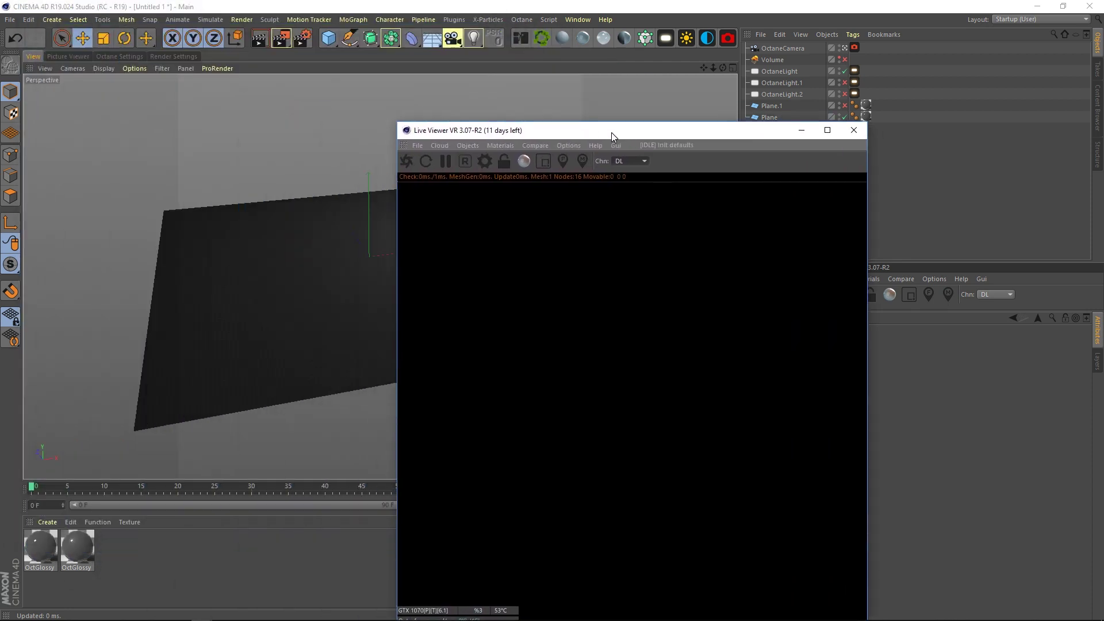
left_click(856, 129)
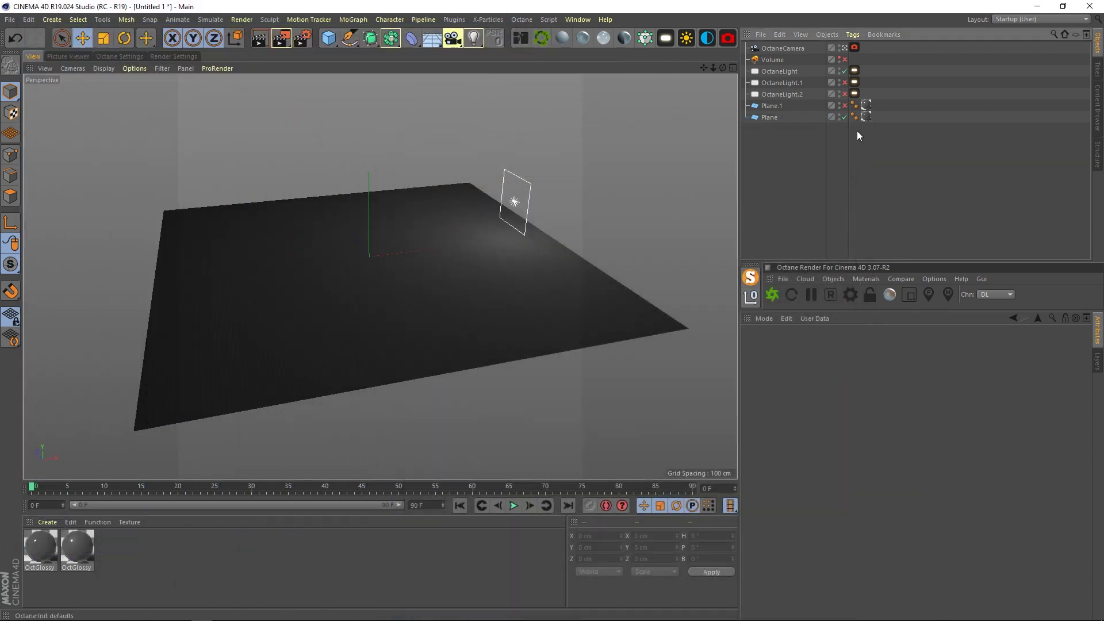
Step: Inspect the OctaneLight.1 area light, the floor plane and the two OctGlossy materials
left_click(518, 219)
left_click(311, 276)
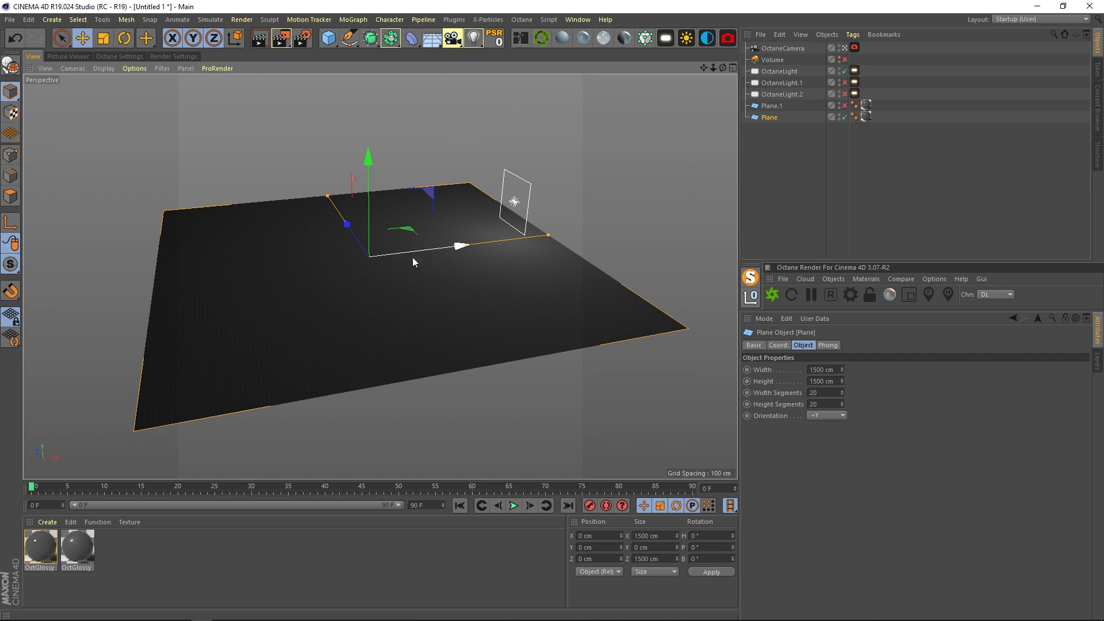
left_click(52, 568)
left_click(86, 563)
left_click(41, 556)
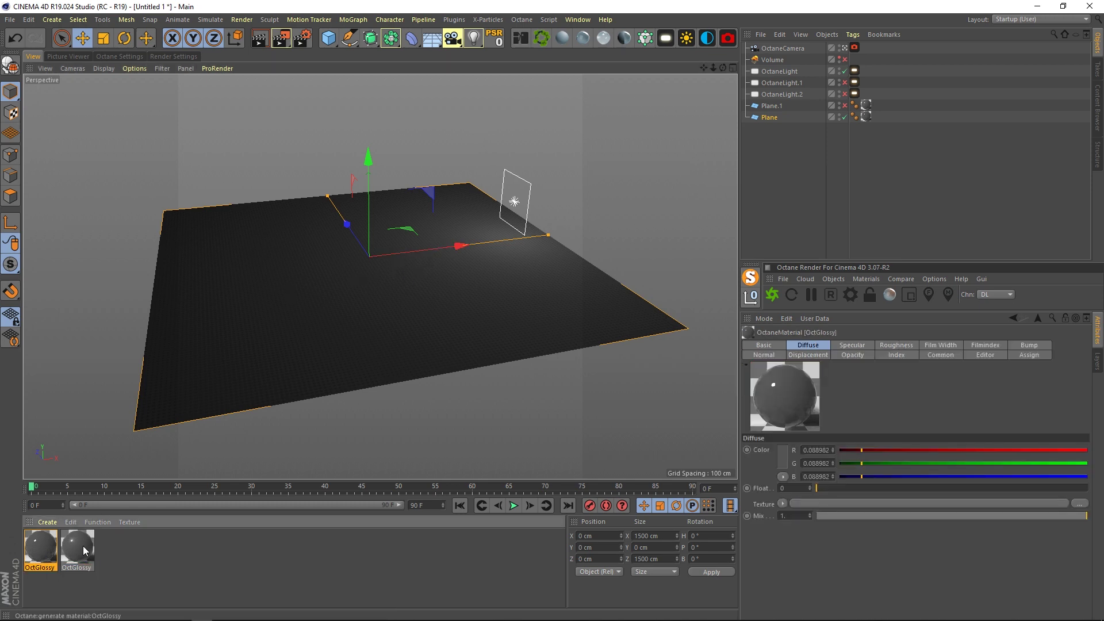
left_click(77, 551)
left_click(43, 551)
left_click(520, 19)
Step: Reopen the Live Viewer at top-left, restart the render, and swap the floor from Plane to Plane.1
left_click(541, 48)
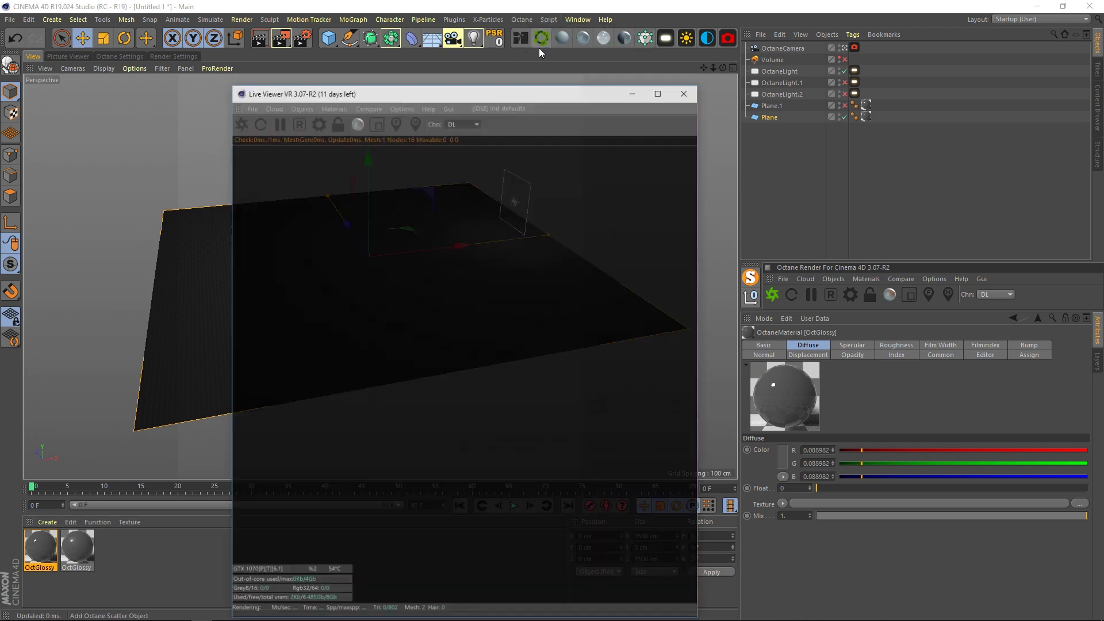
left_click_drag(488, 91, 268, 13)
left_click(24, 40)
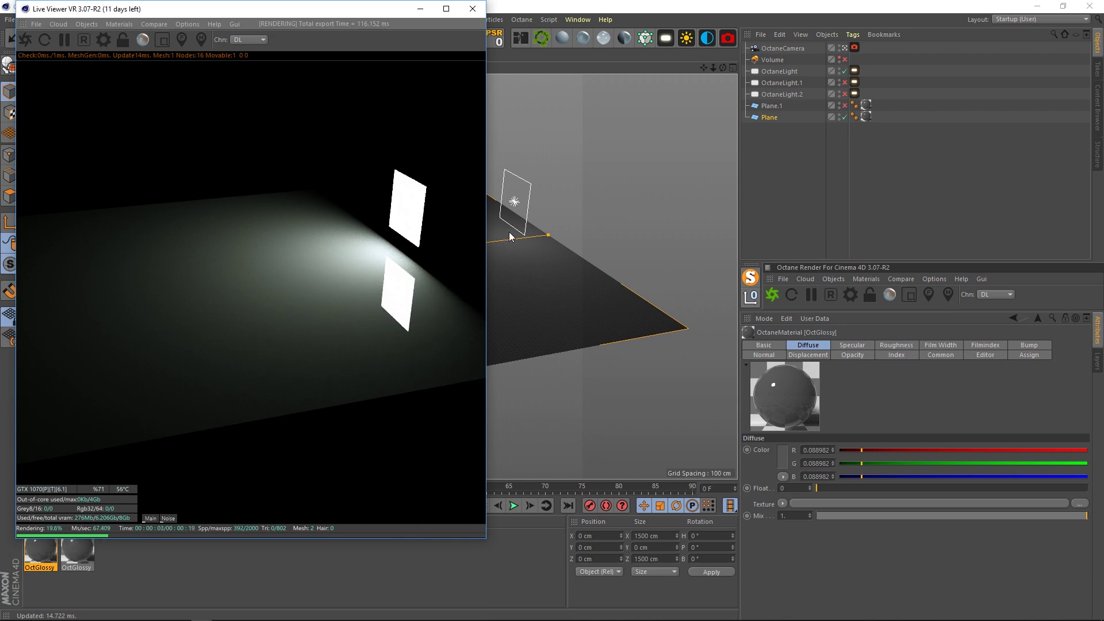
left_click(844, 117)
left_click(844, 106)
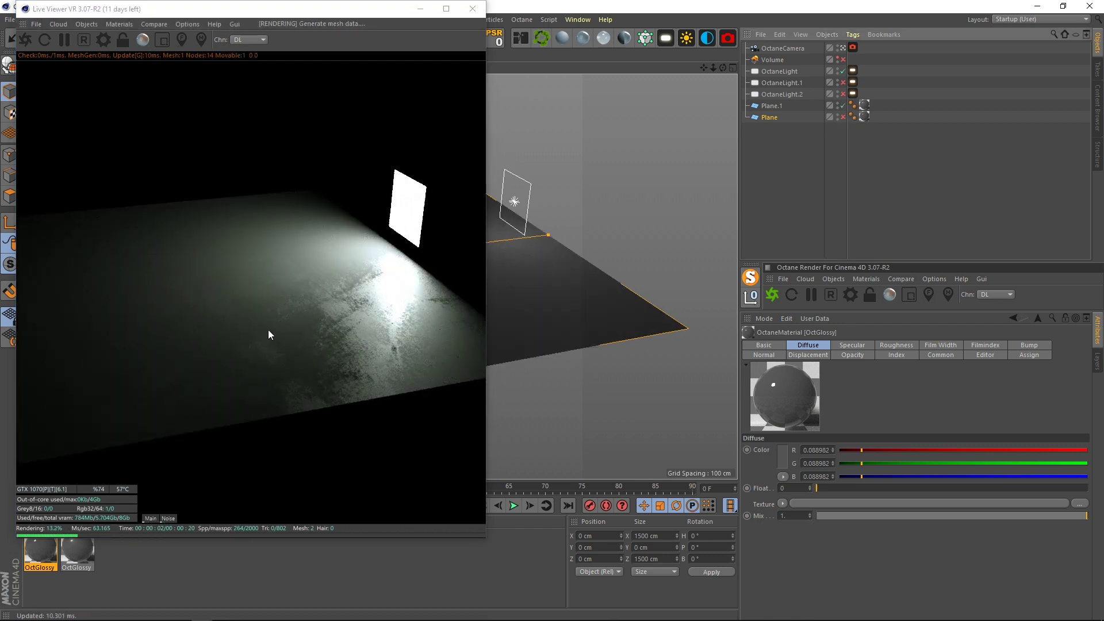
Step: Select the OctaneLight's Octane LightTag and apply the IES light preset to it
left_click(515, 201)
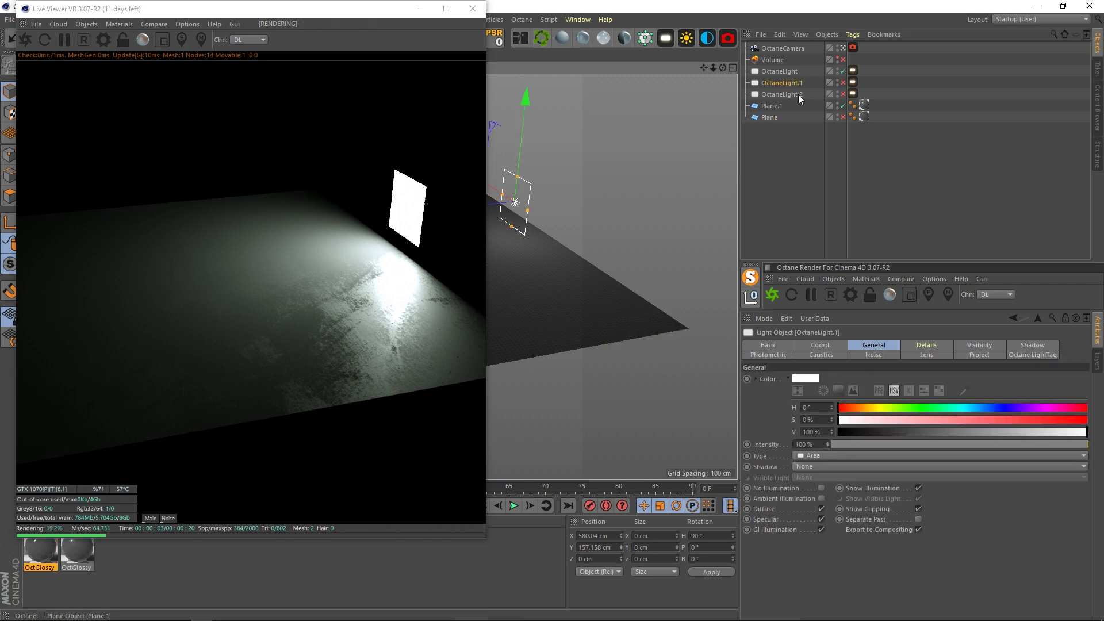
left_click(790, 74)
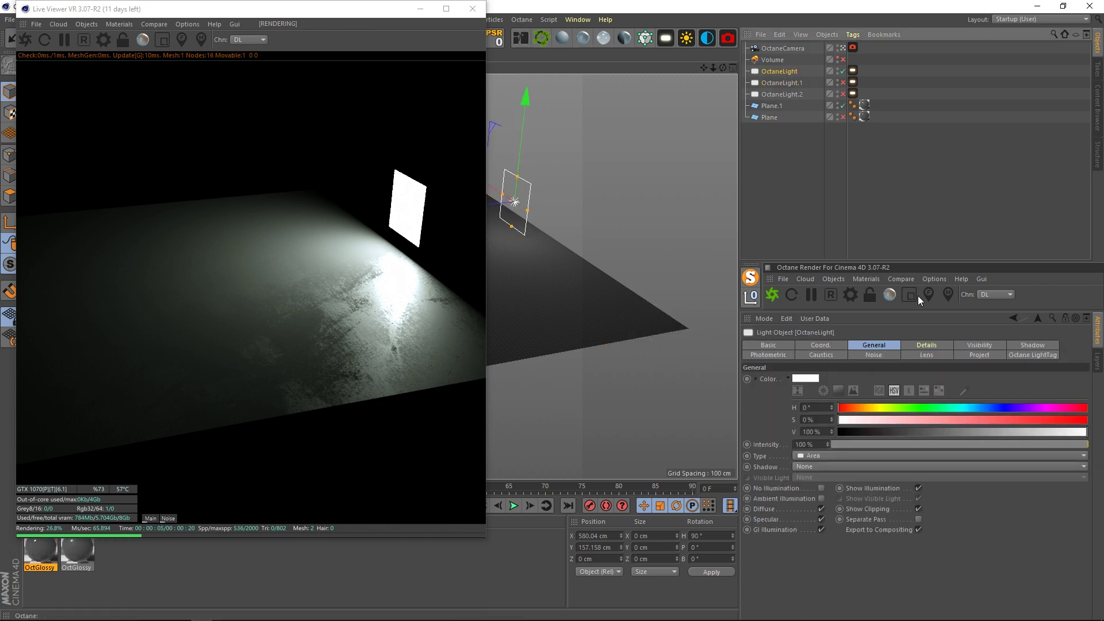
left_click(853, 70)
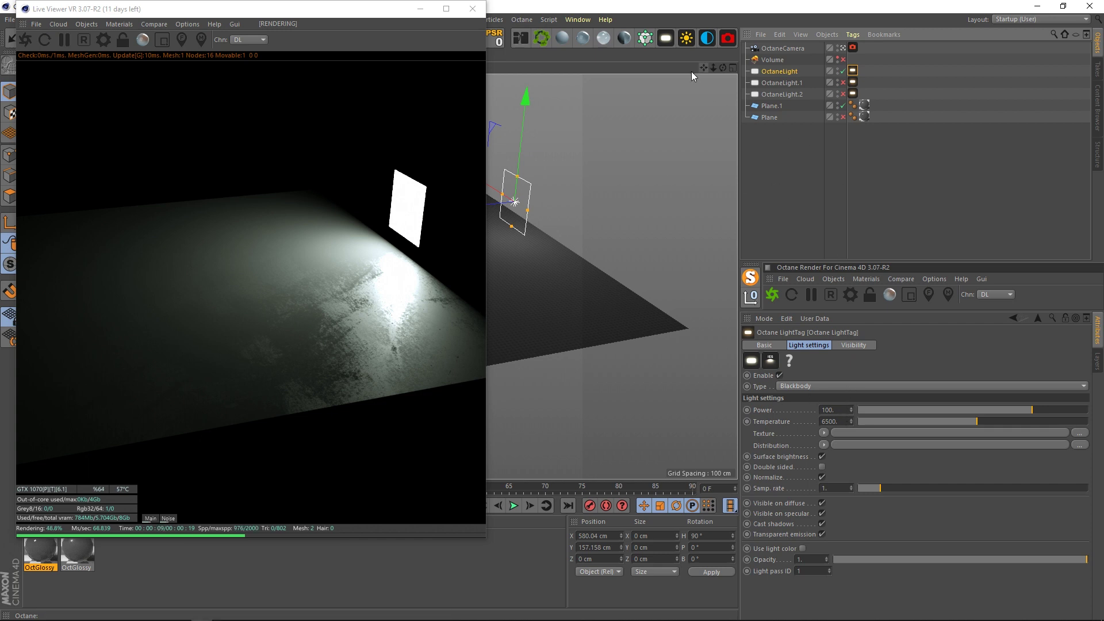
left_click(665, 38)
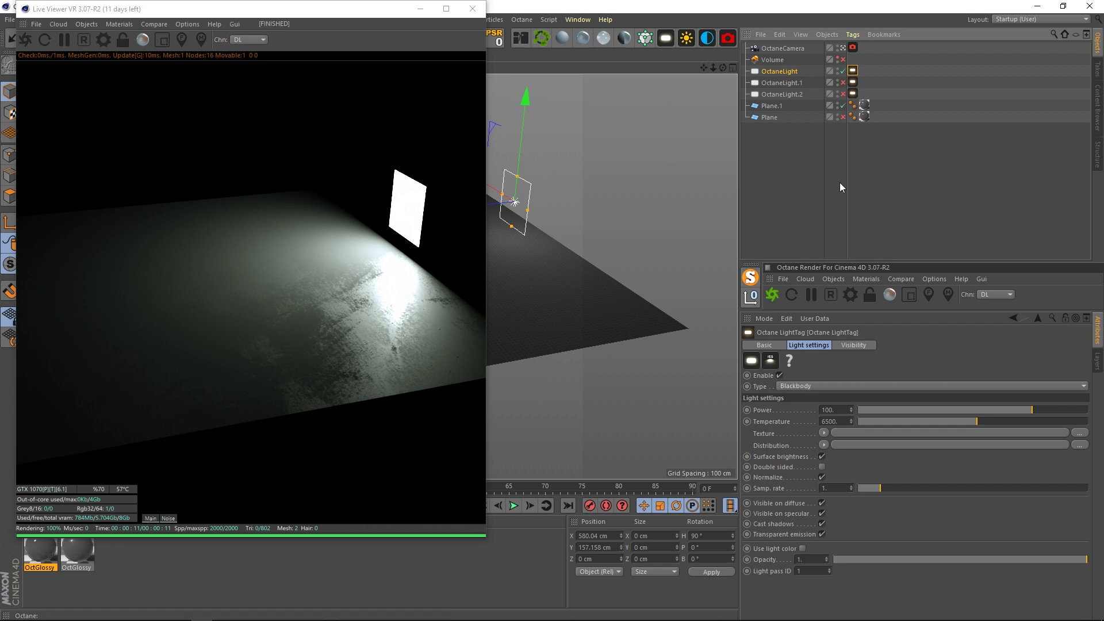
left_click(771, 362)
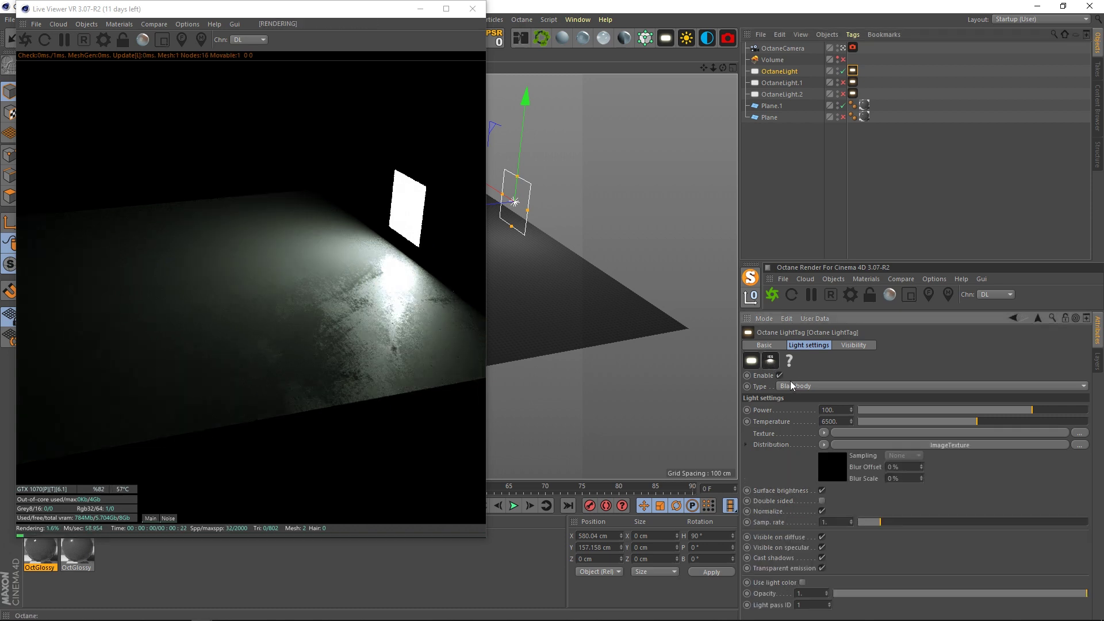
Step: Reselect the light tag and clear its Distribution texture, leaving a plain area light
left_click(815, 162)
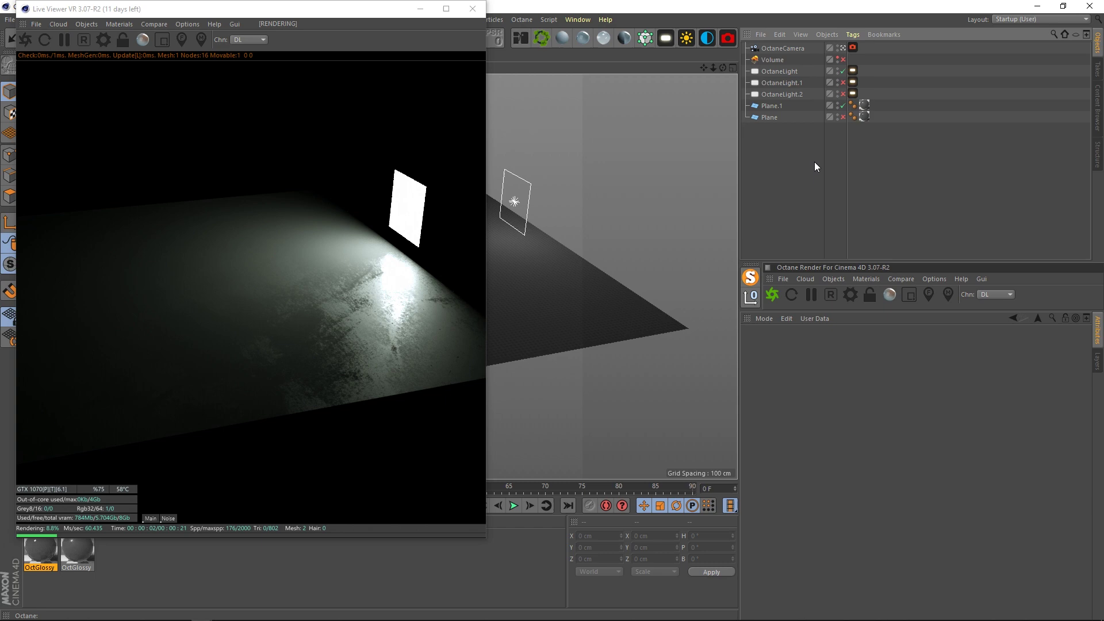
left_click(853, 71)
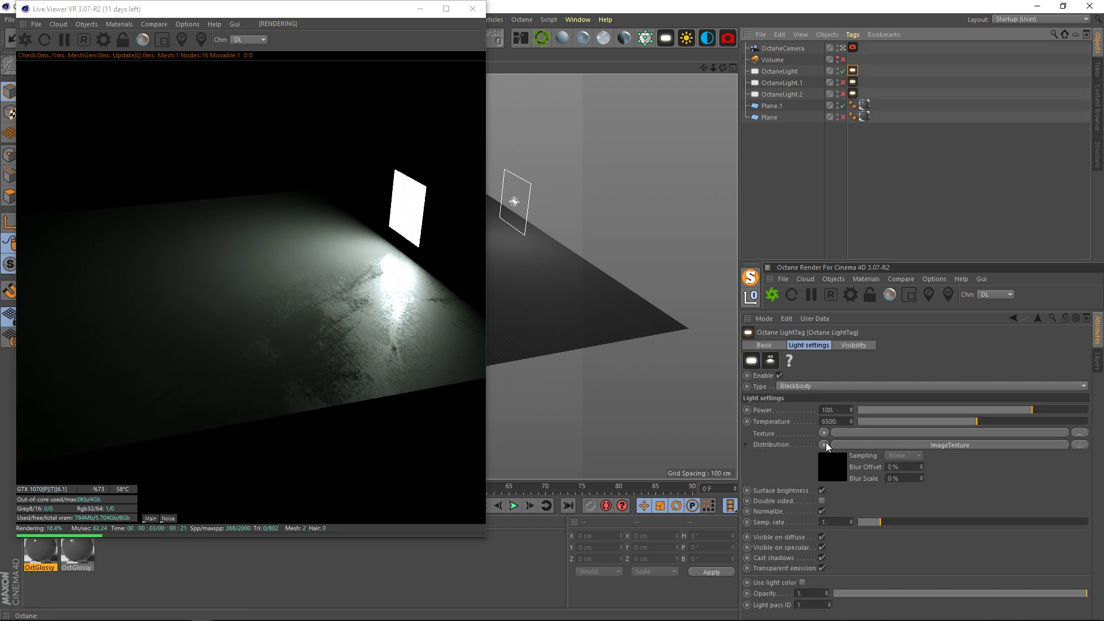
left_click(826, 443)
left_click(850, 148)
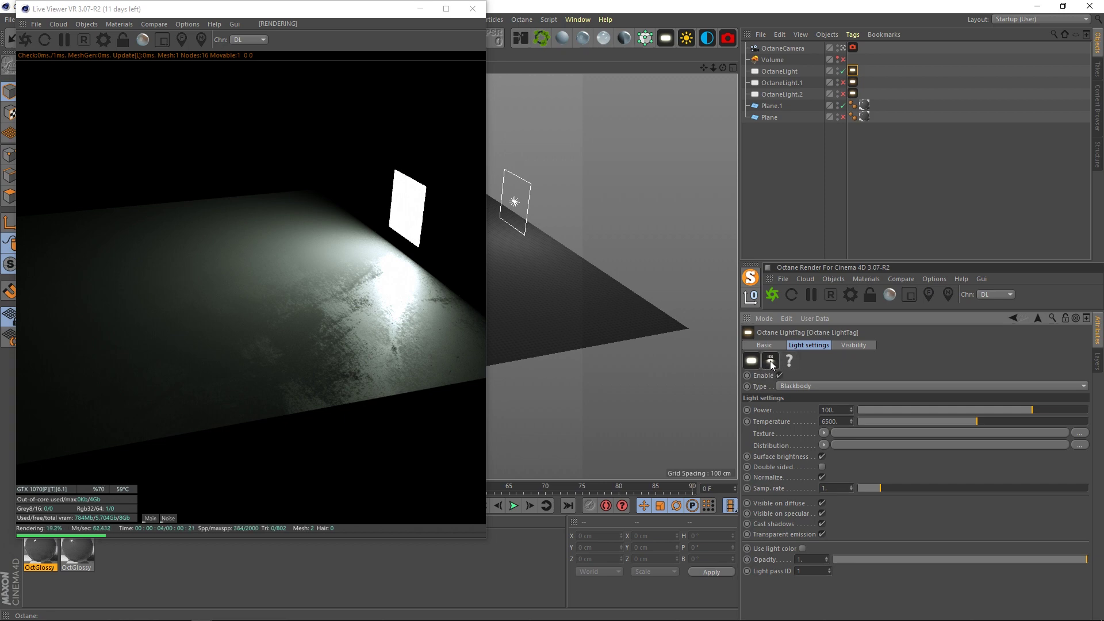
key("alt+Tab")
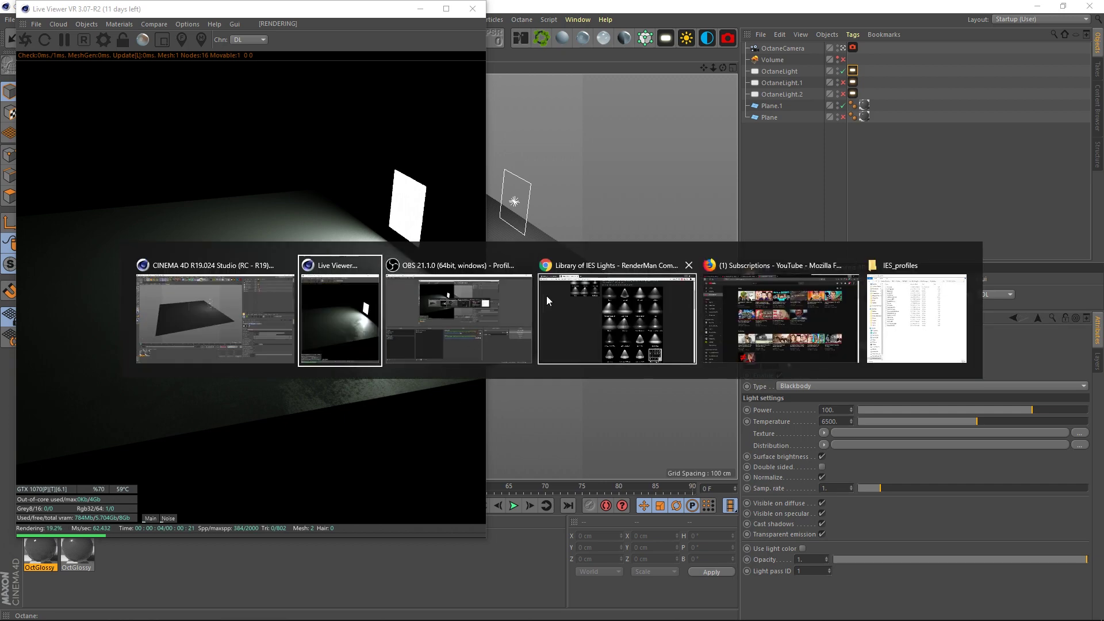
Step: Review the IES profile previews on the Library of IES Lights page, then return to Cinema 4D
left_click(596, 314)
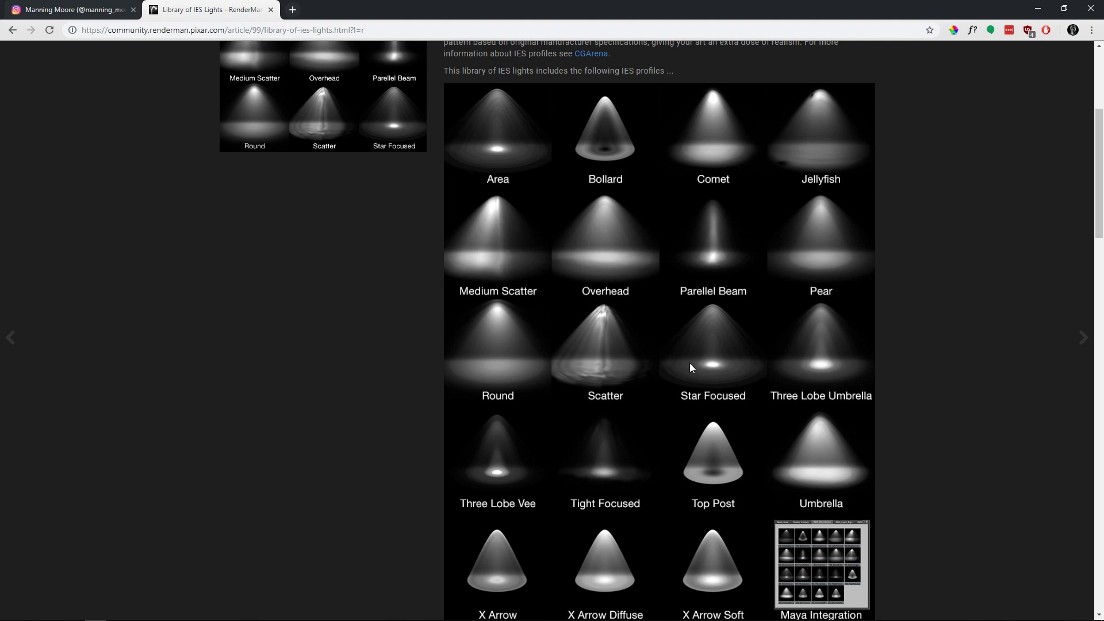
key("alt+Tab")
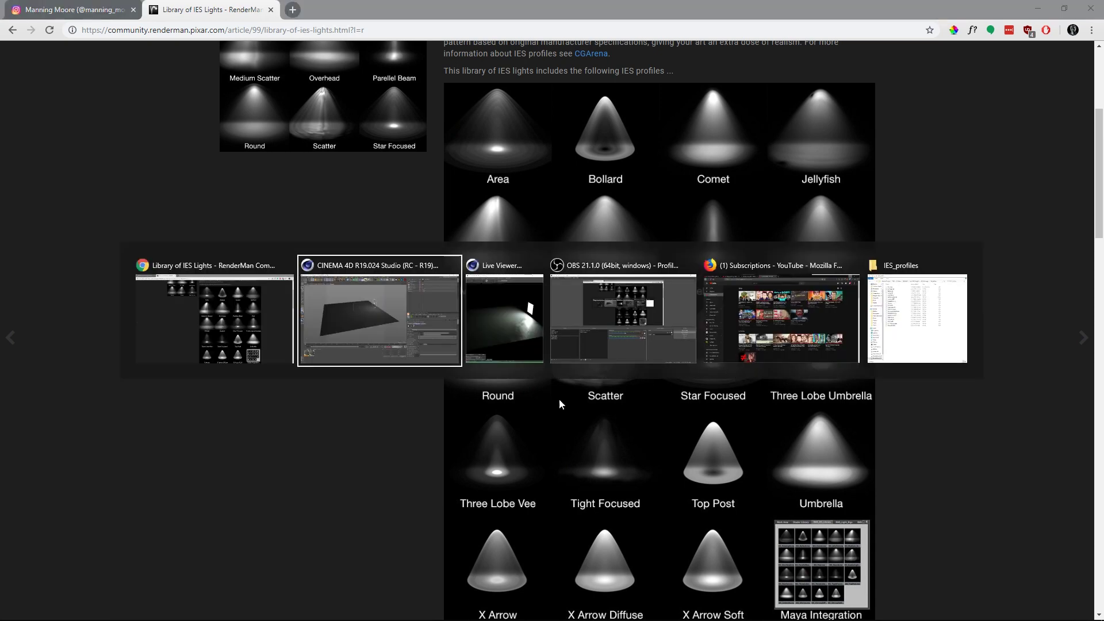
key("alt+Tab")
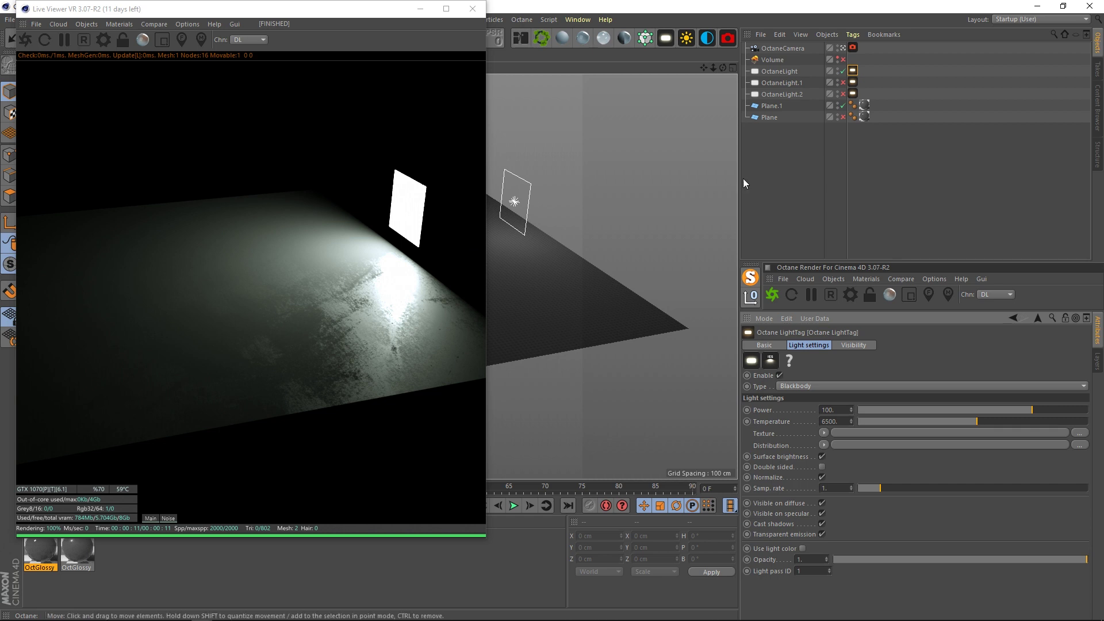
Step: Select the OctaneLight and open its light tag's Distribution settings
left_click(787, 84)
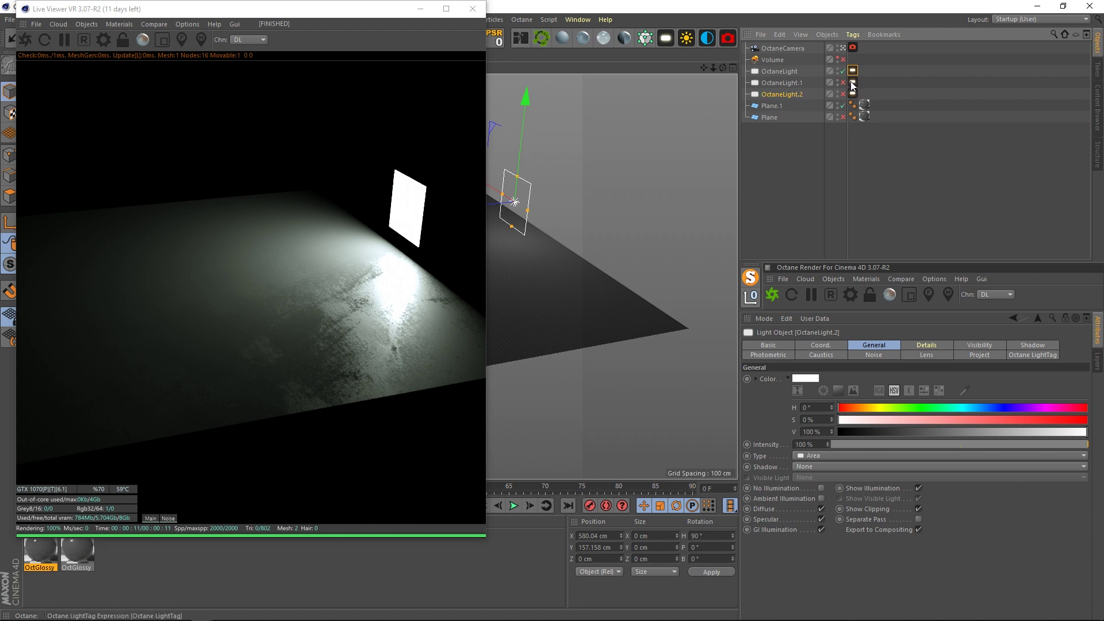
left_click(802, 75)
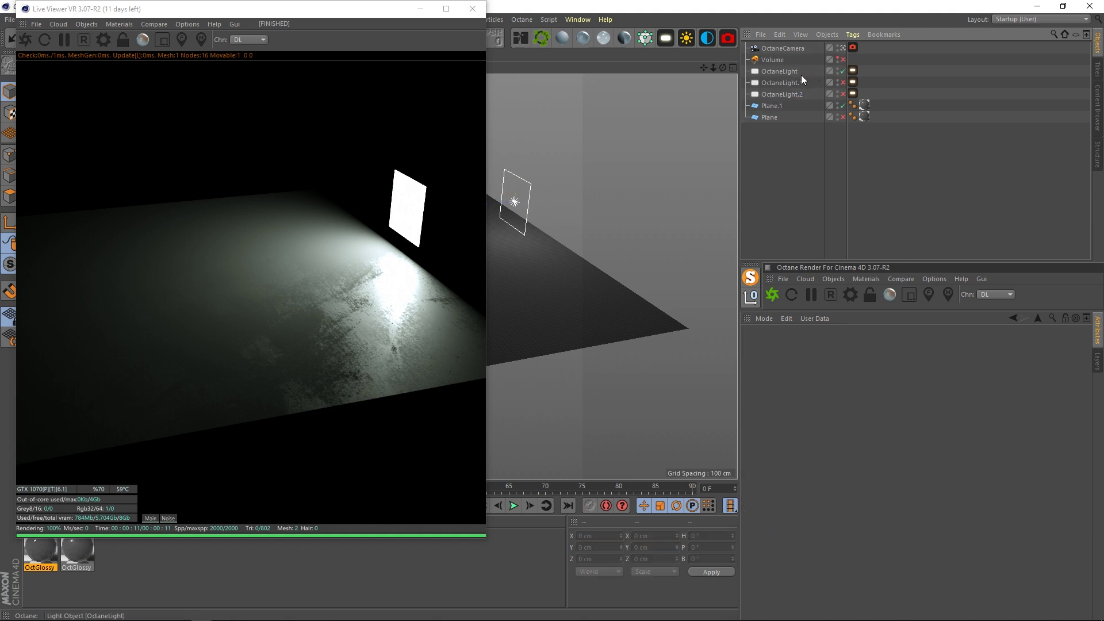
left_click(784, 72)
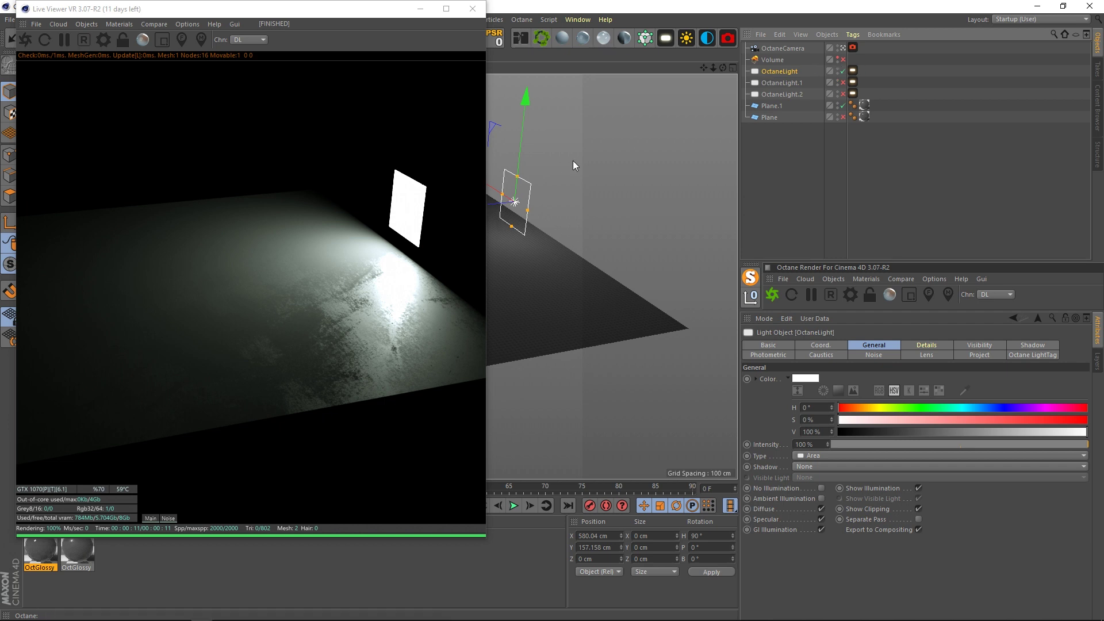
left_click(853, 82)
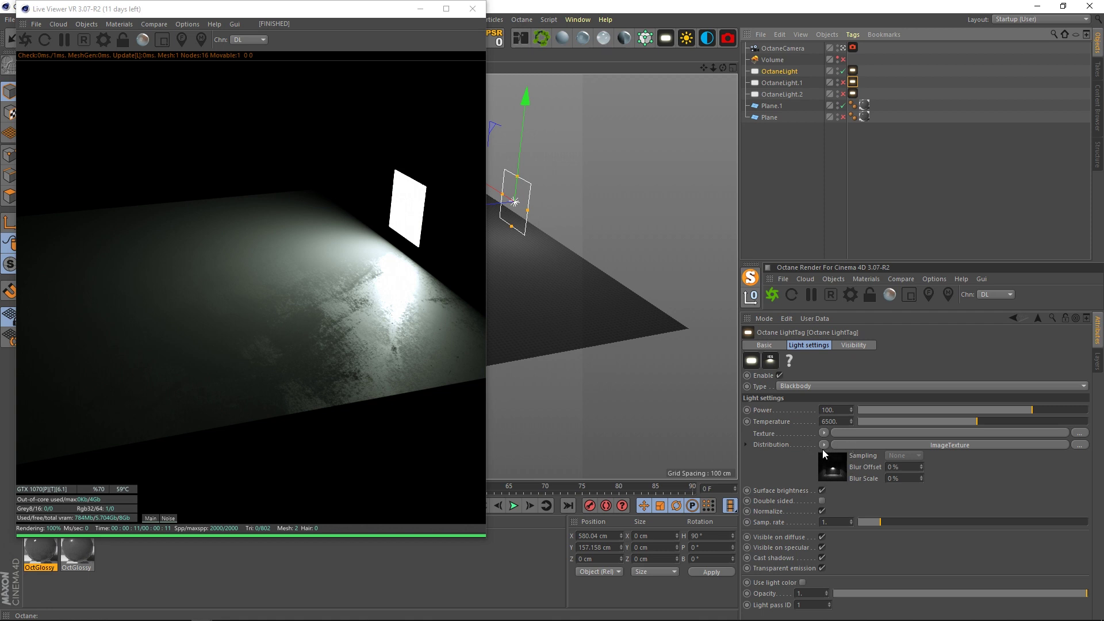
Step: Toggle the lights' enable checks so only the IES-textured light renders the floor
left_click(838, 74)
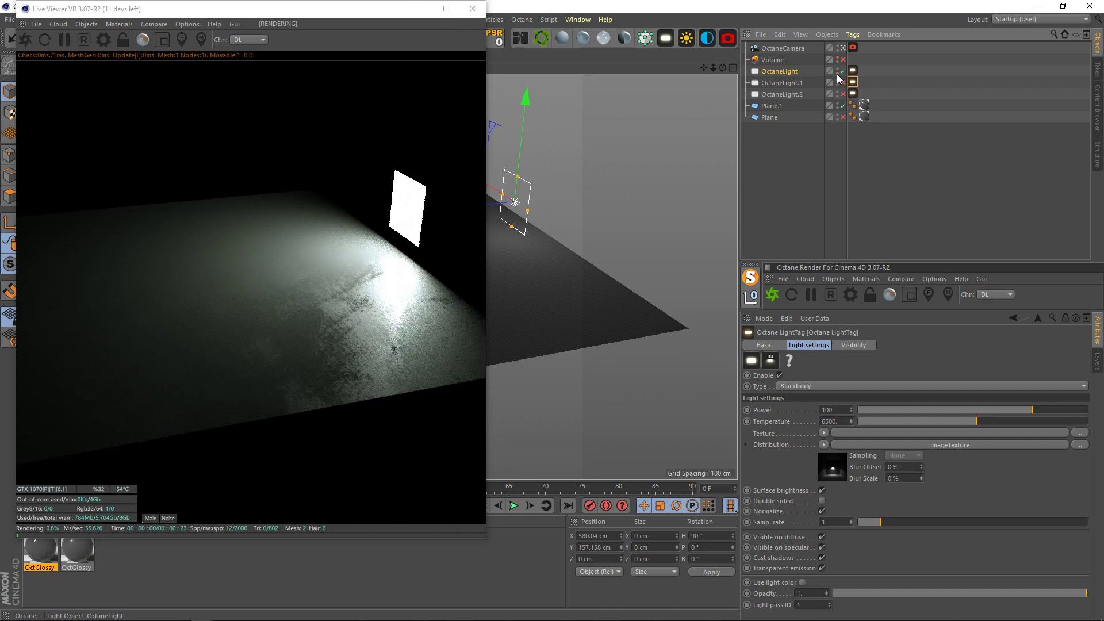
left_click(838, 73)
left_click(838, 74)
left_click(843, 71)
left_click(842, 83)
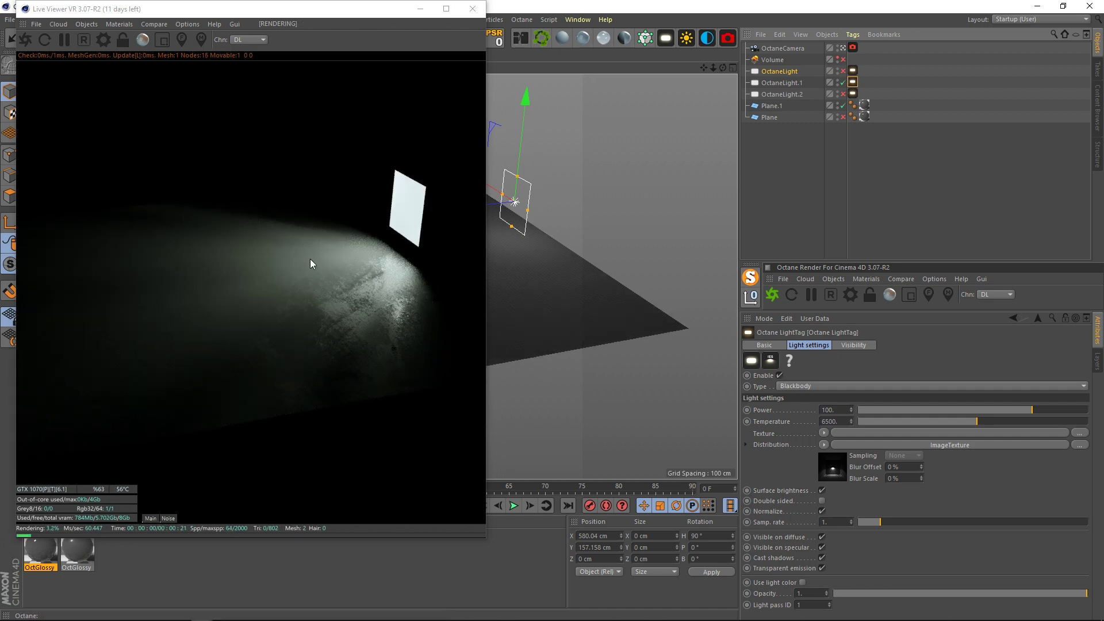
Step: Store the current render buffer for comparison, re-enable OctaneLight, and sweep the A|B divider across
left_click(161, 26)
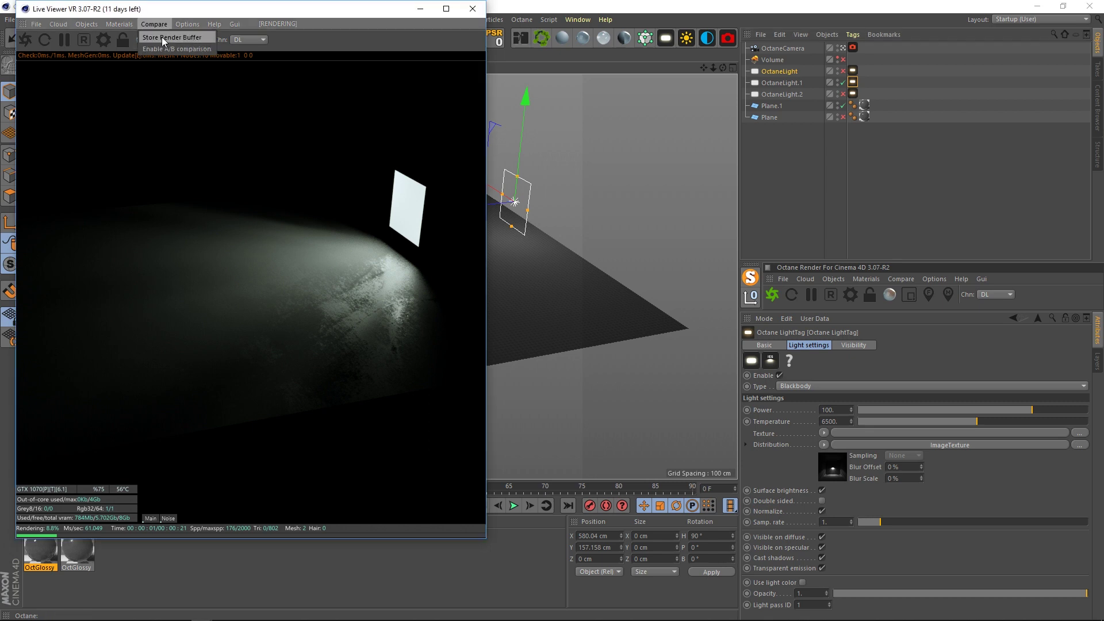
left_click(163, 38)
left_click(844, 71)
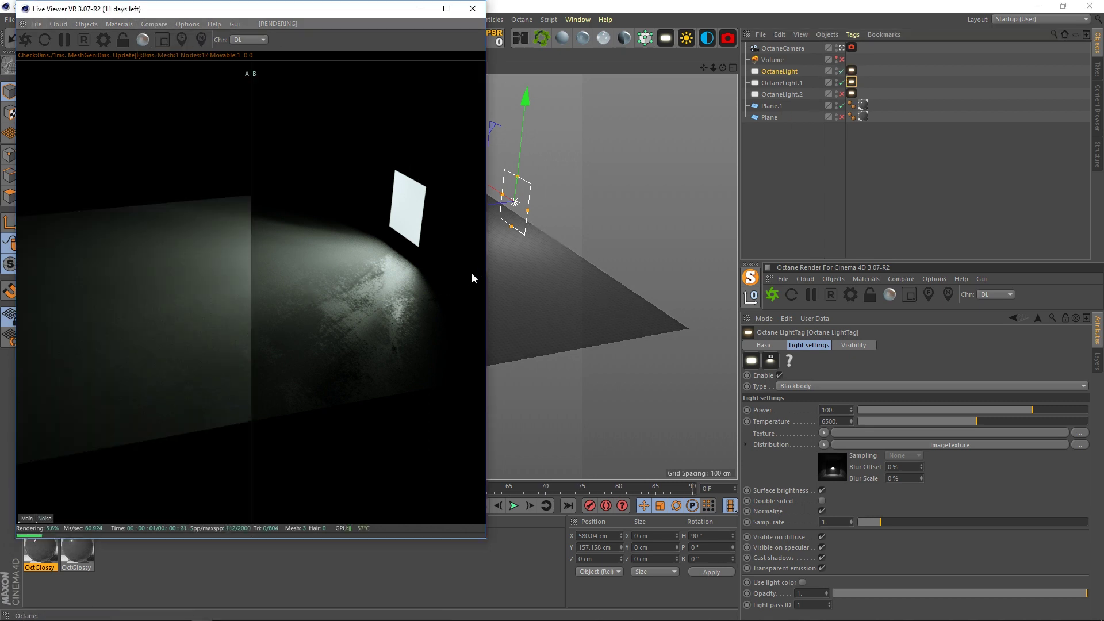
left_click_drag(249, 288, 69, 337)
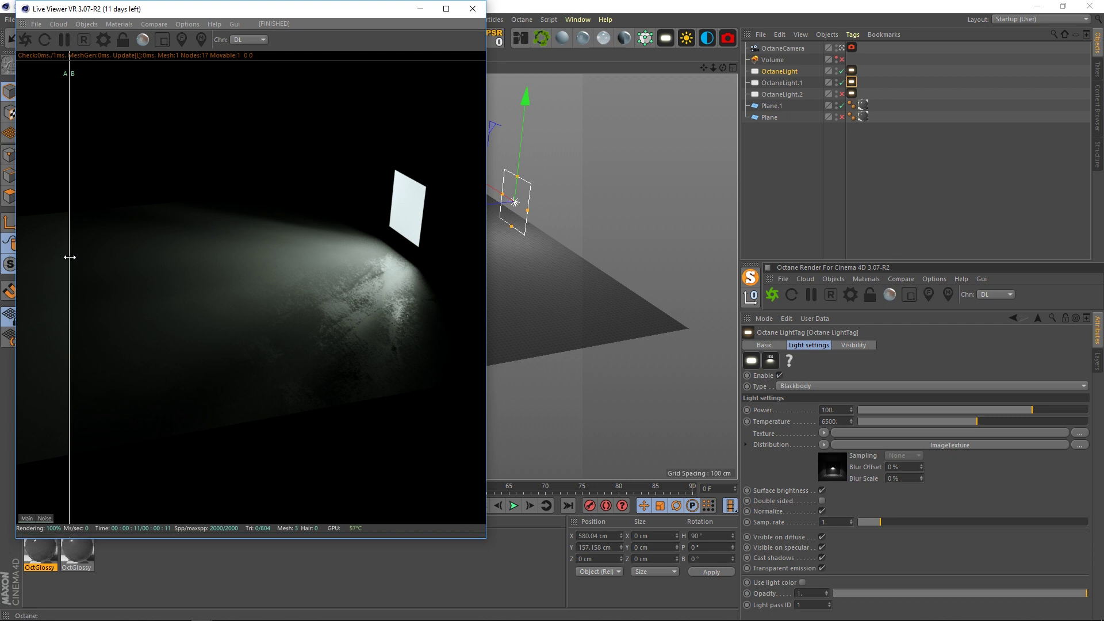
left_click_drag(67, 256, 237, 259)
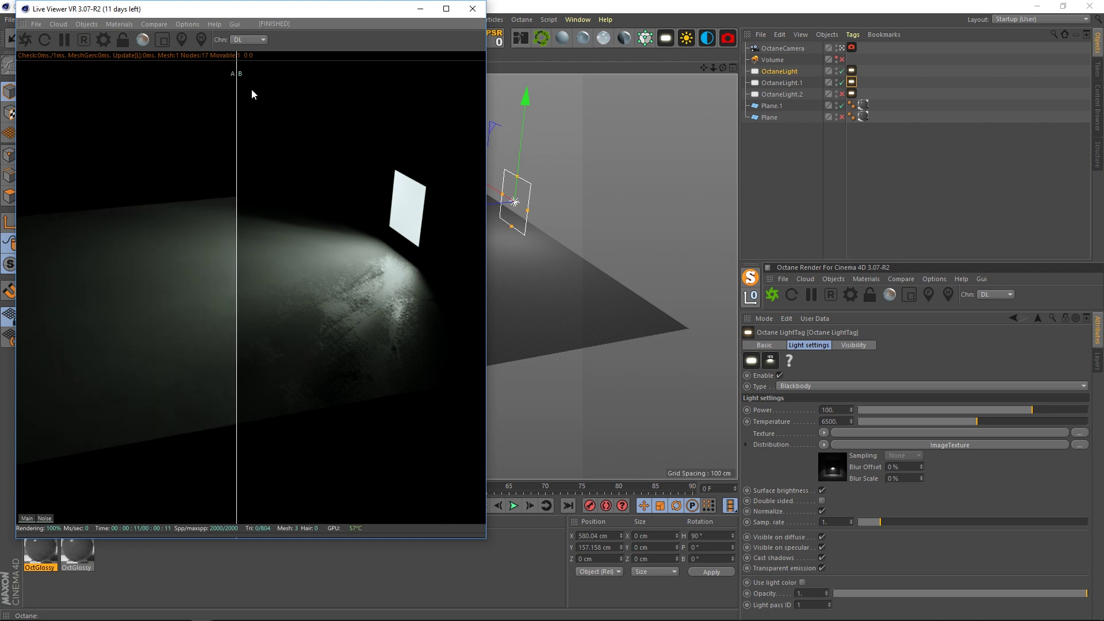
Step: Turn off A/B comparison and swap the enable checks from OctaneLight.1 to OctaneLight.2
left_click(161, 40)
left_click(842, 82)
left_click(842, 94)
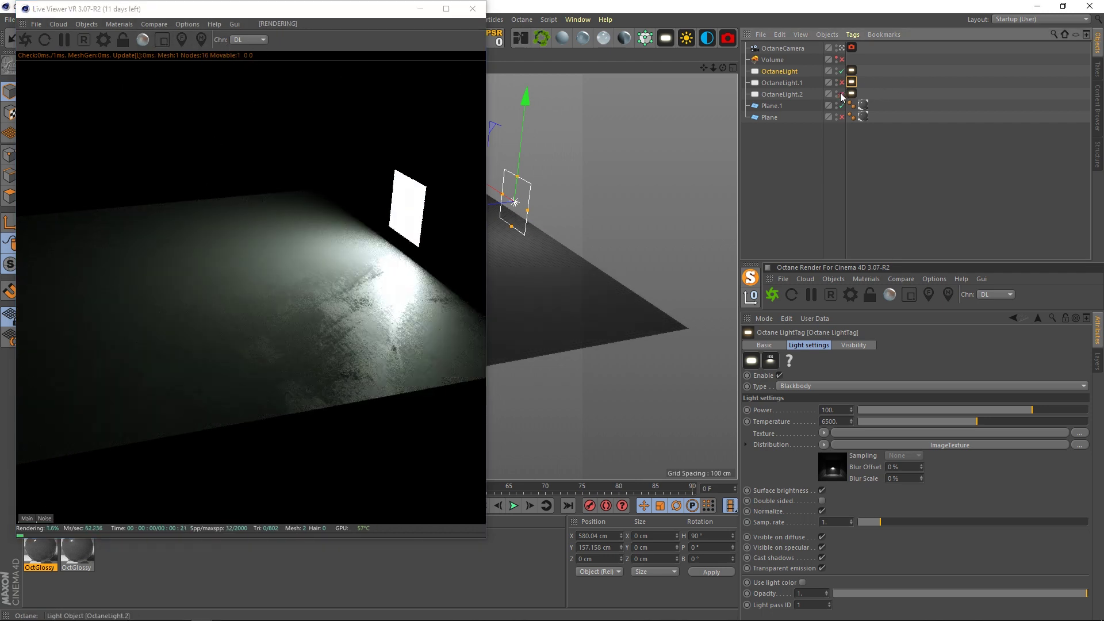
left_click(840, 94)
Step: Store a new render buffer, re-enable OctaneLight.2, and confirm its Distribution uses ScatterLight.IES
left_click(154, 24)
left_click(175, 38)
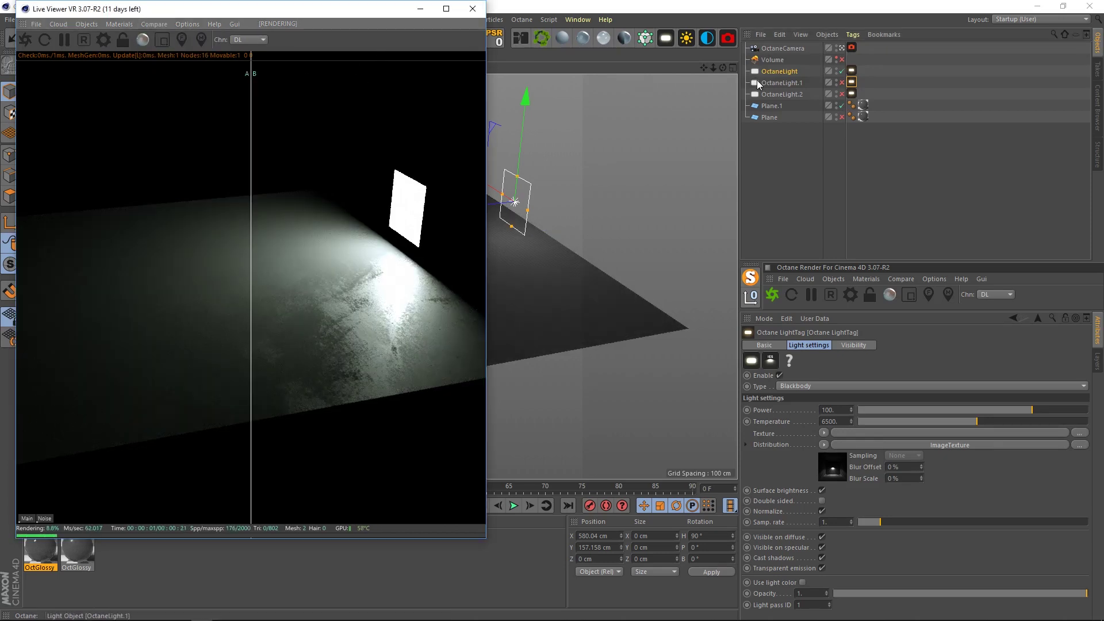
left_click(842, 71)
left_click(842, 93)
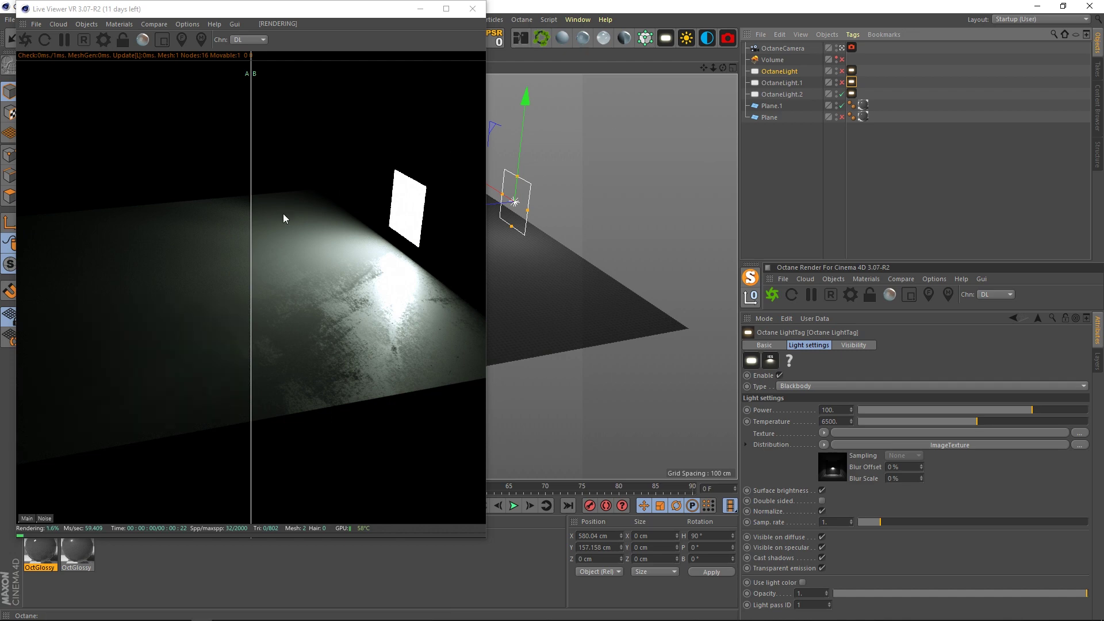
left_click_drag(249, 229, 510, 218)
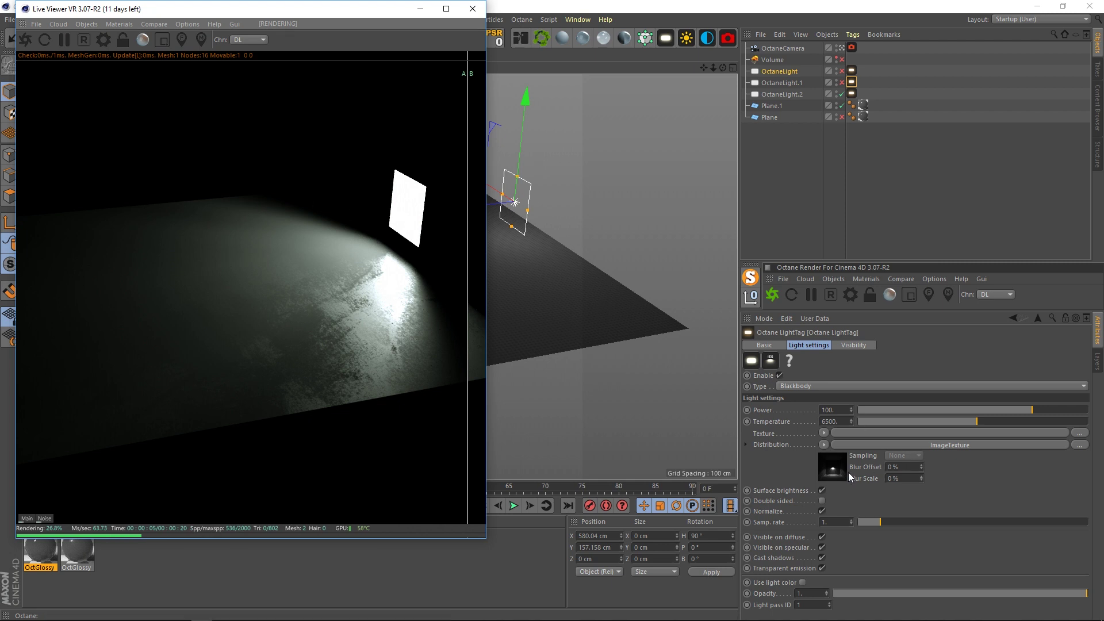
left_click(863, 445)
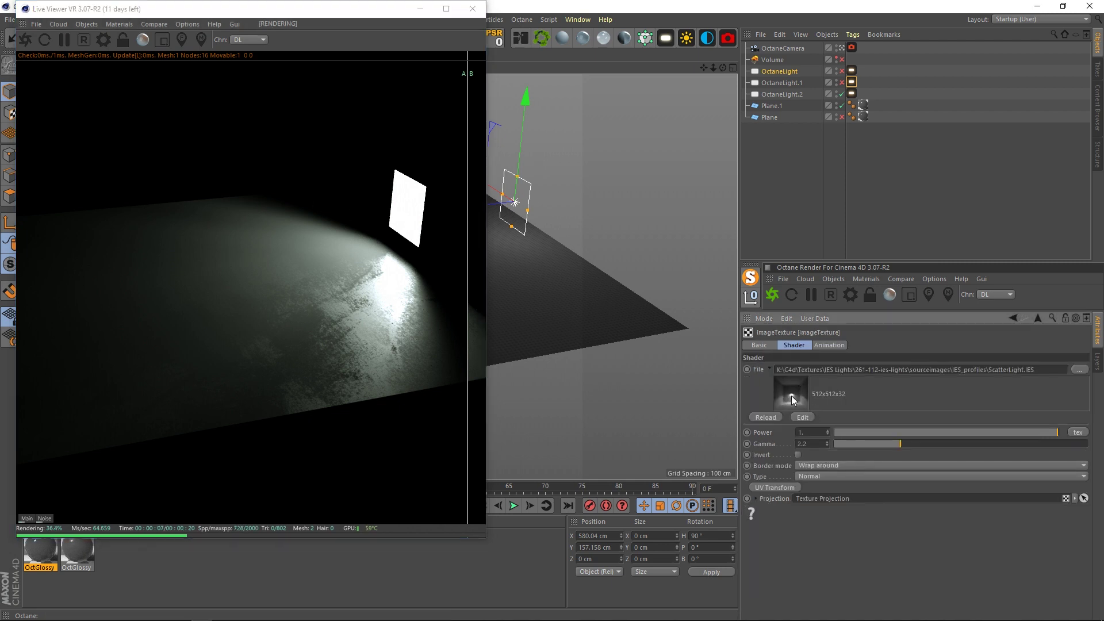
left_click(1038, 319)
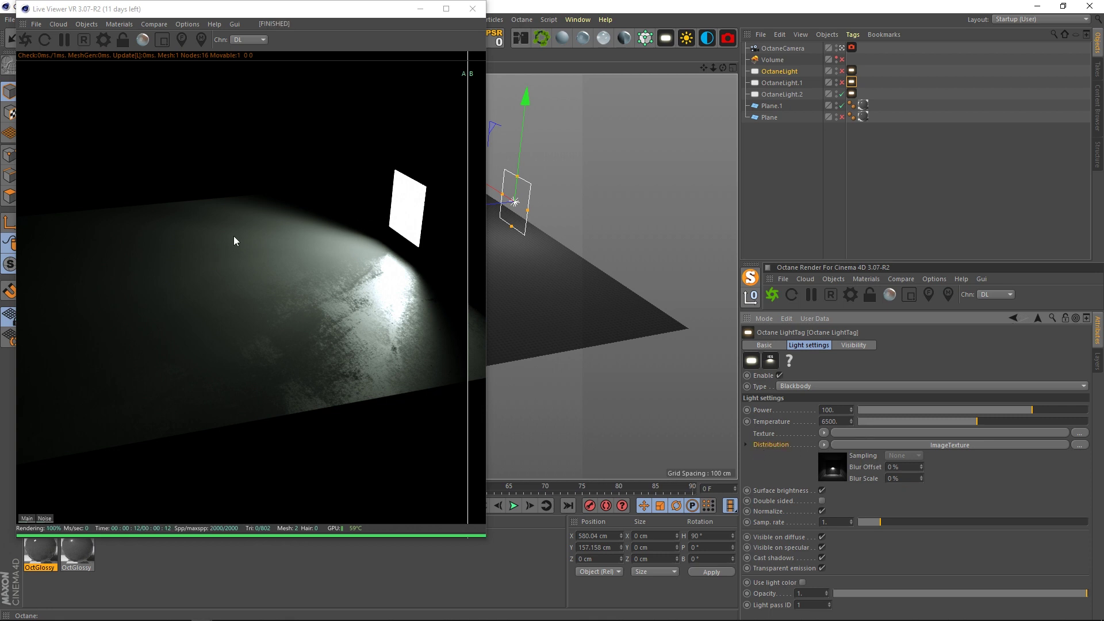
Step: Change Camera and Shadow visibility on the first light tag and shift the A/B split
left_click(854, 345)
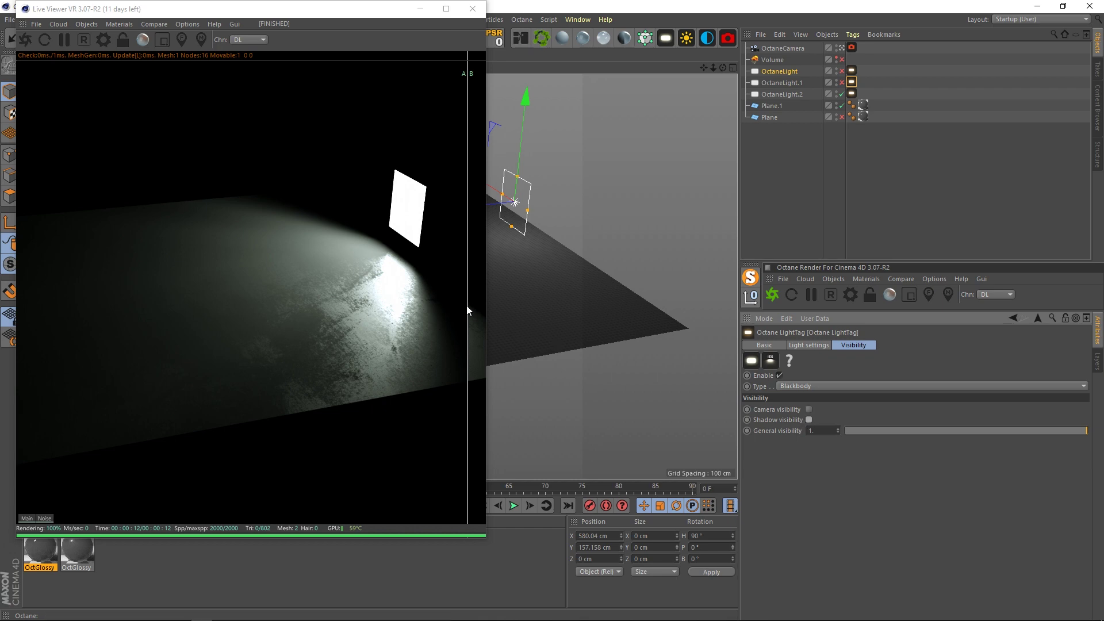
left_click(852, 93)
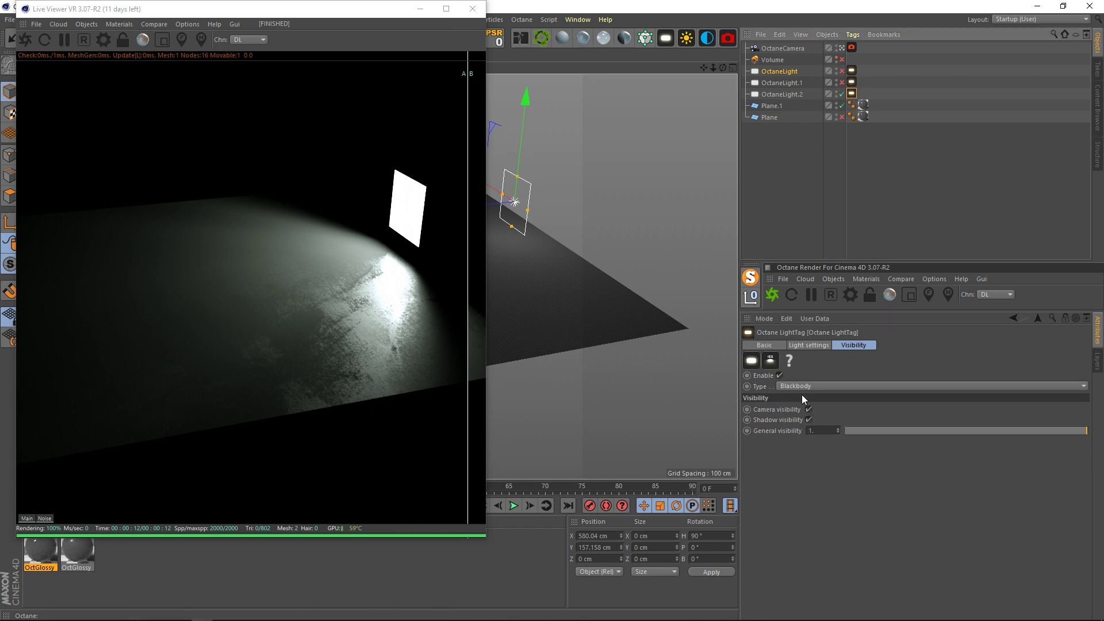
left_click(809, 410)
left_click(809, 420)
left_click_drag(468, 338, 226, 352)
Step: Enable Camera and Shadow visibility for OctaneLight.2, then switch back to OctaneLight.1
left_click(852, 95)
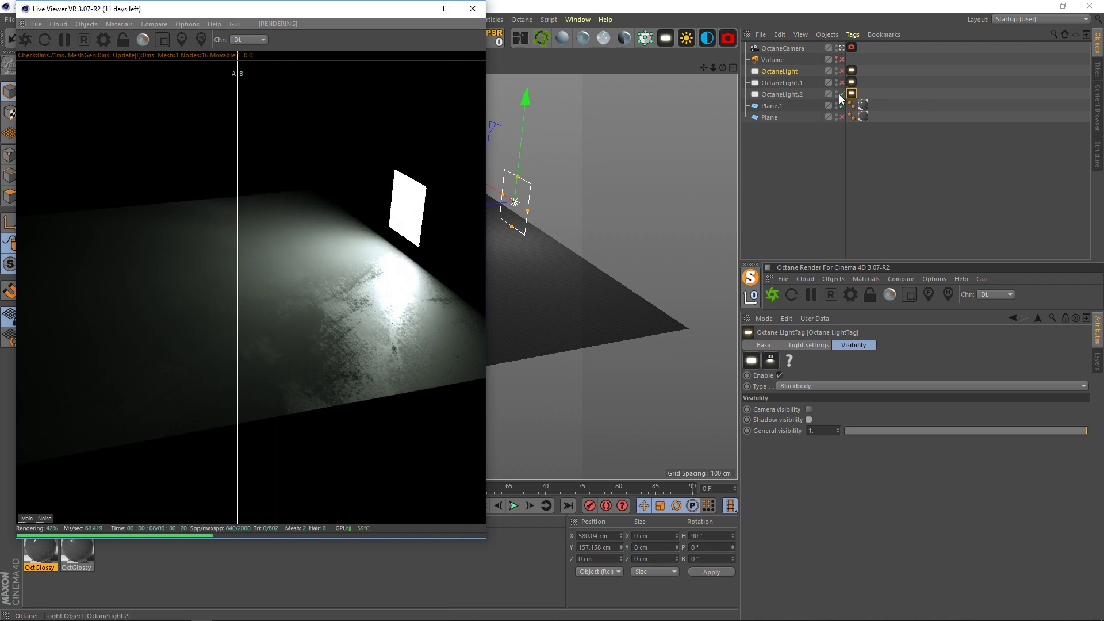
left_click(809, 410)
left_click(809, 420)
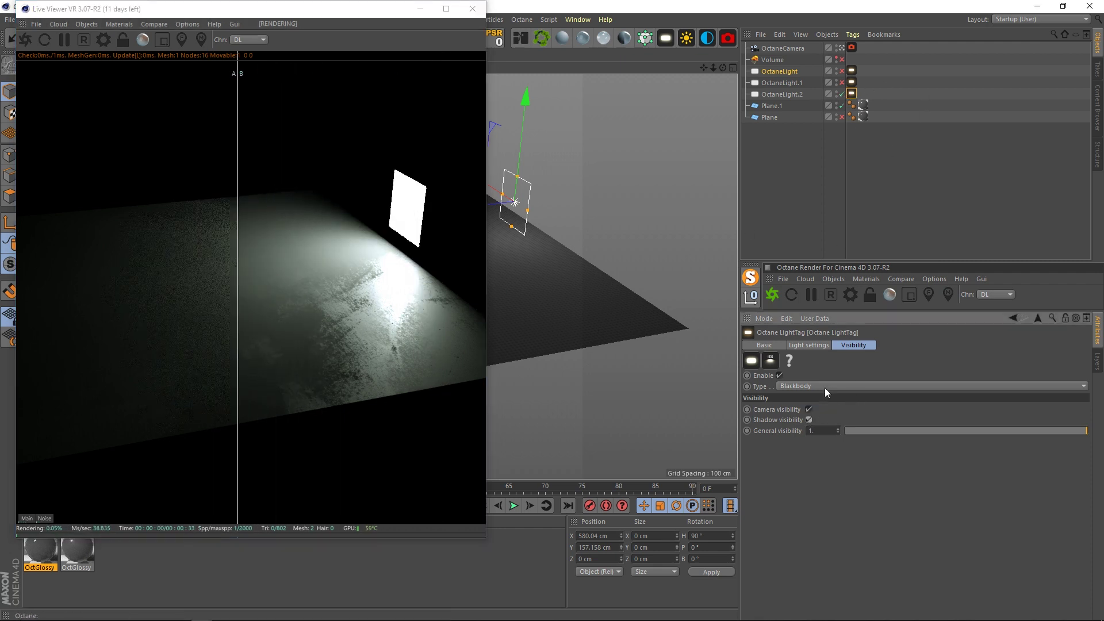
left_click(842, 94)
left_click(842, 82)
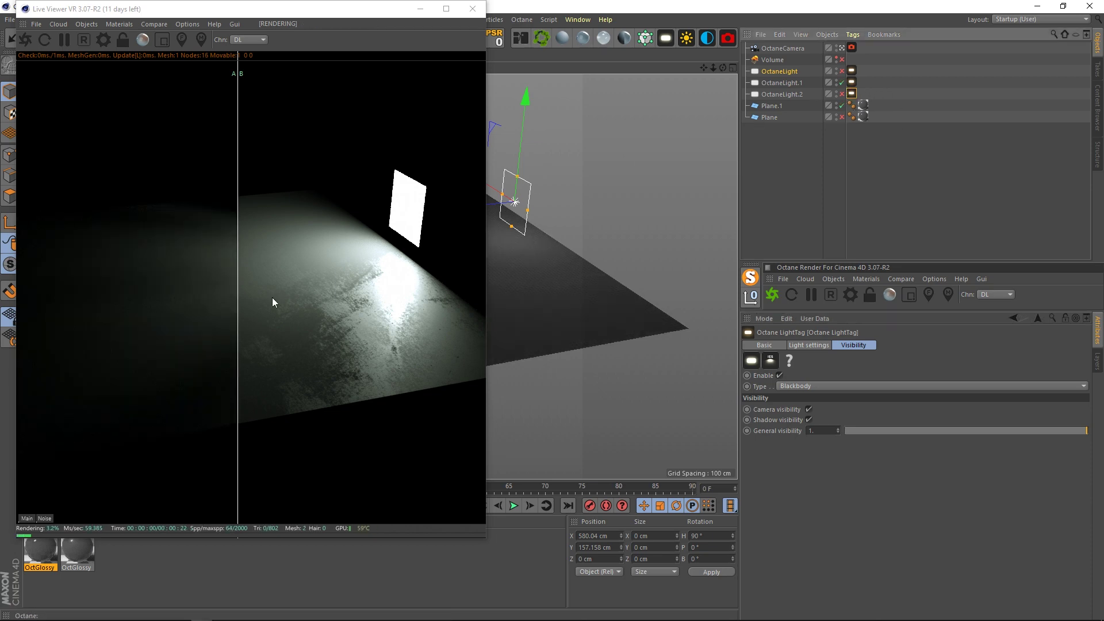
left_click_drag(236, 313, 271, 310)
Step: Enable Camera and Shadow visibility for OctaneLight.1 and compare both renders with the A/B split
left_click(852, 82)
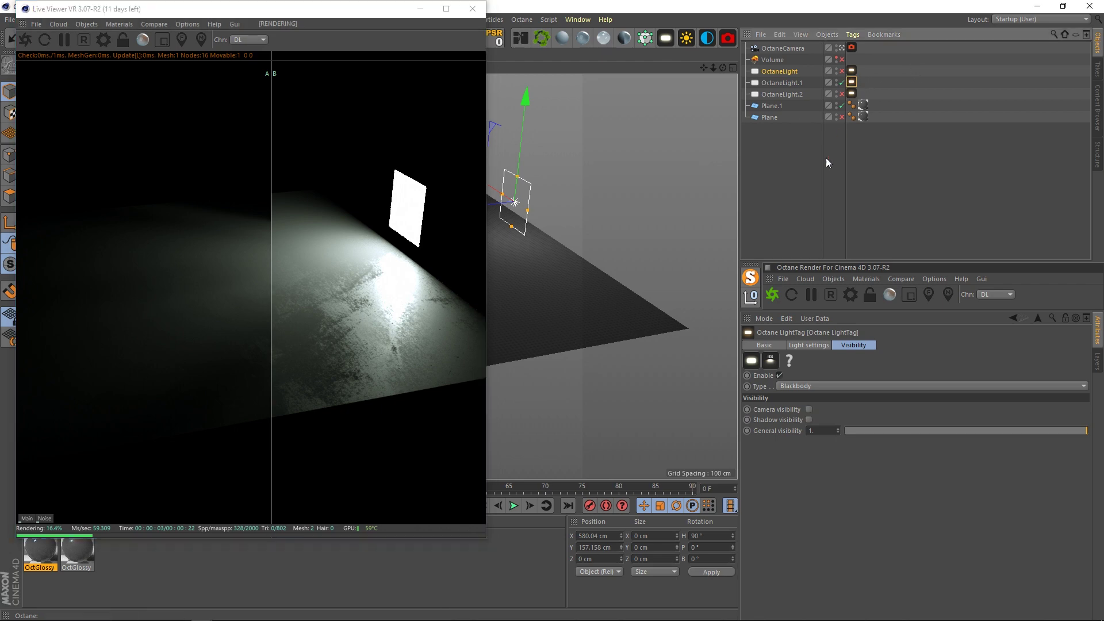
left_click(810, 410)
left_click(810, 419)
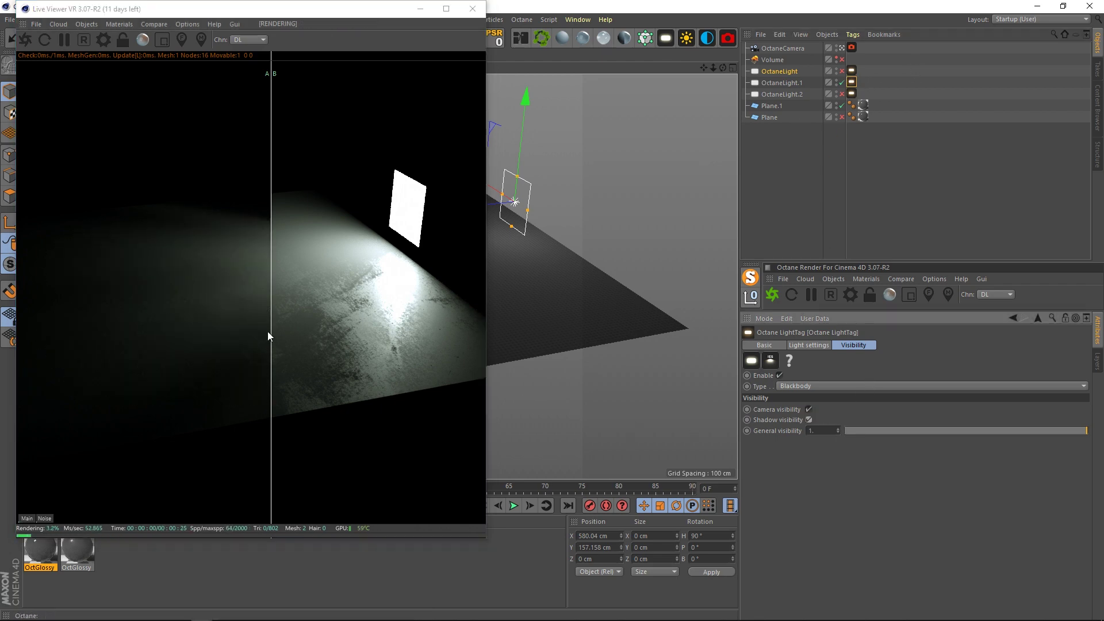
left_click_drag(268, 333, 235, 357)
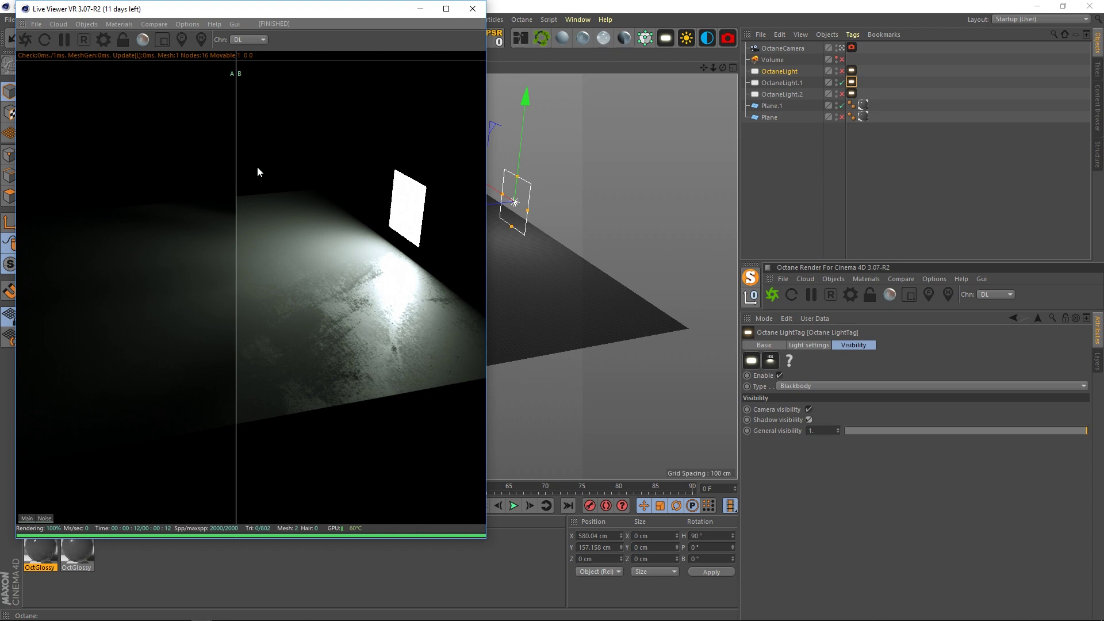
Step: Stop the live render, close the Live Viewer, re-enable OctaneLight.1, and deselect everything
left_click(77, 40)
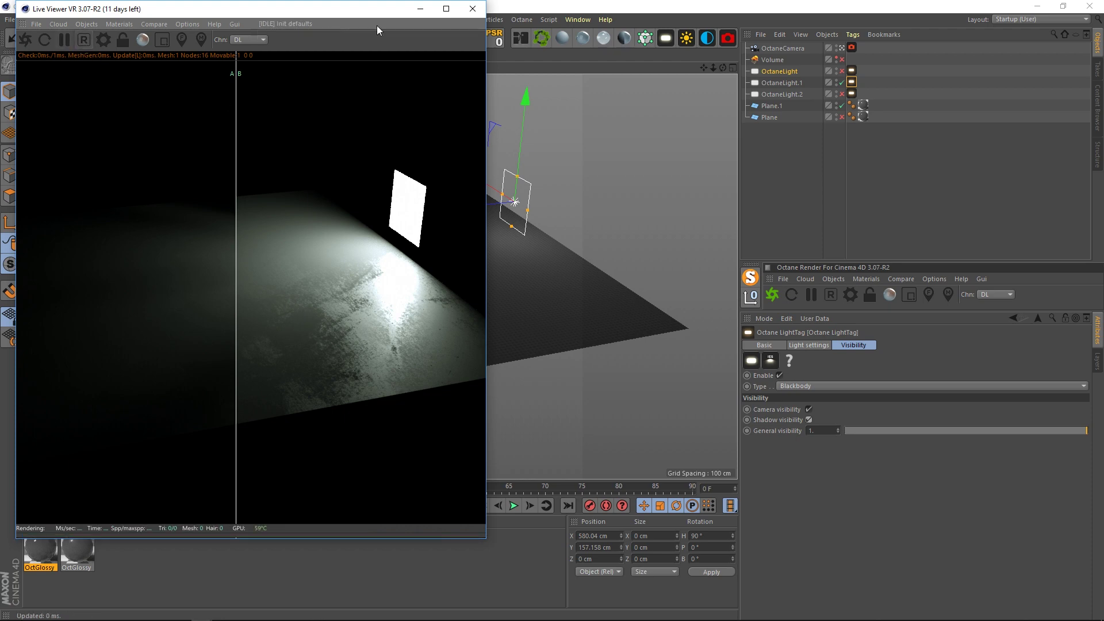
left_click(472, 14)
left_click(840, 82)
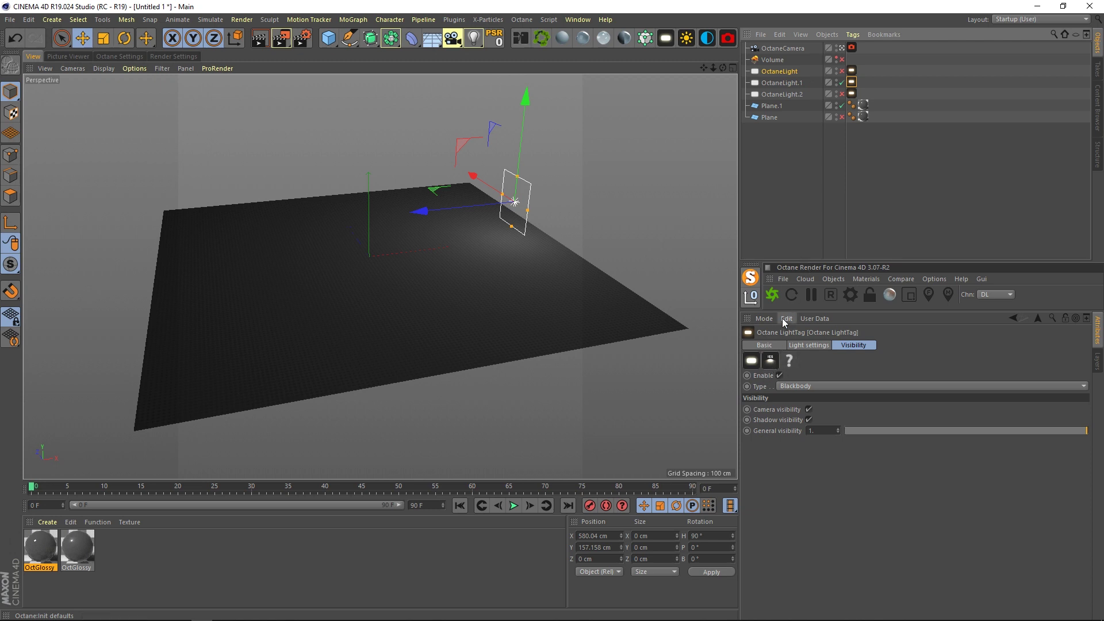
left_click(849, 168)
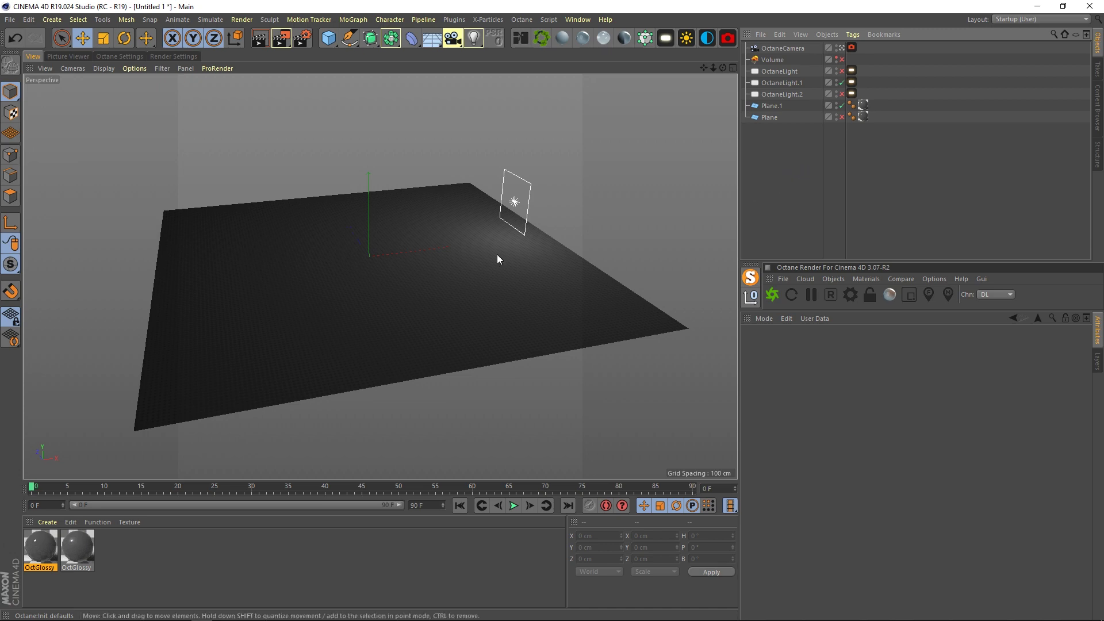
Step: Scroll through the RenderMan IES light profile library in Chrome, then minimize the browser
mouse_move(219, 619)
left_click(96, 612)
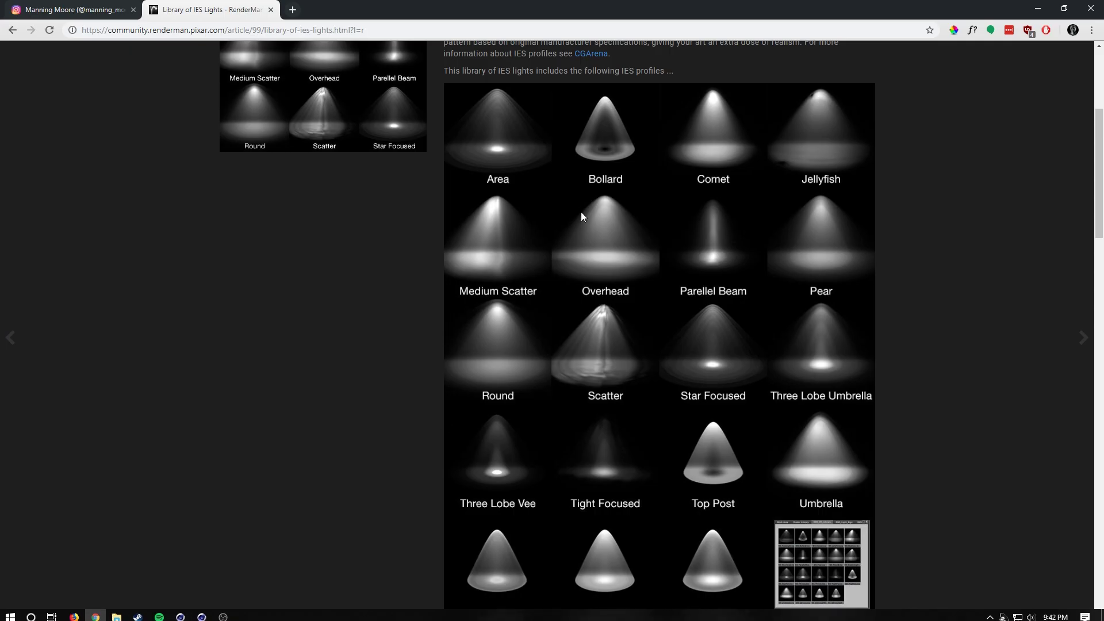
left_click_drag(1095, 197, 1094, 131)
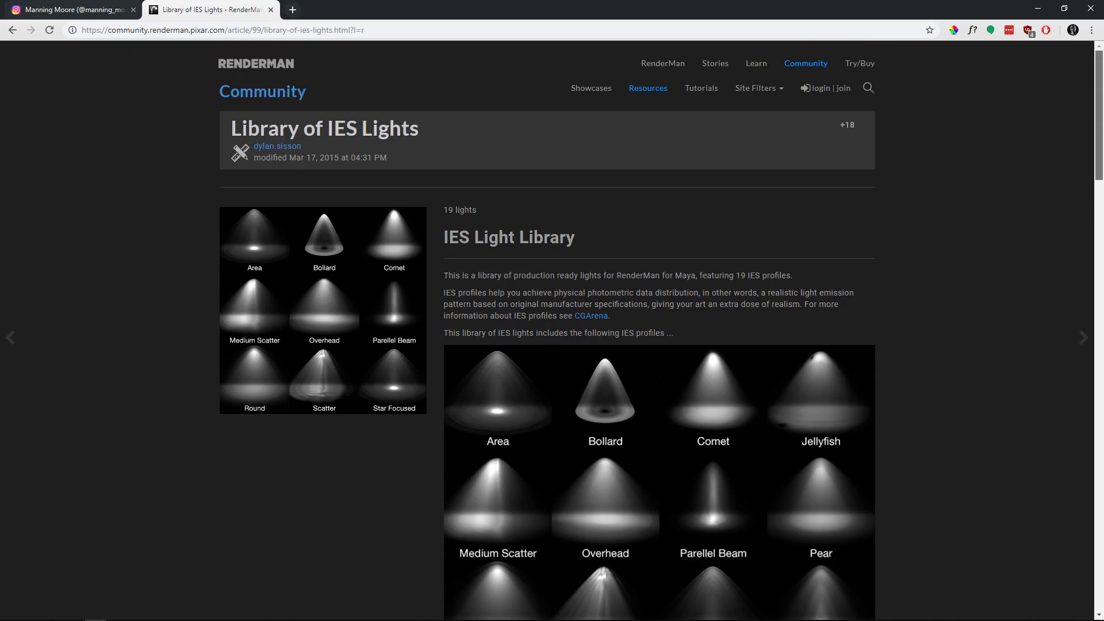
scroll(1079, 244, "down", 8)
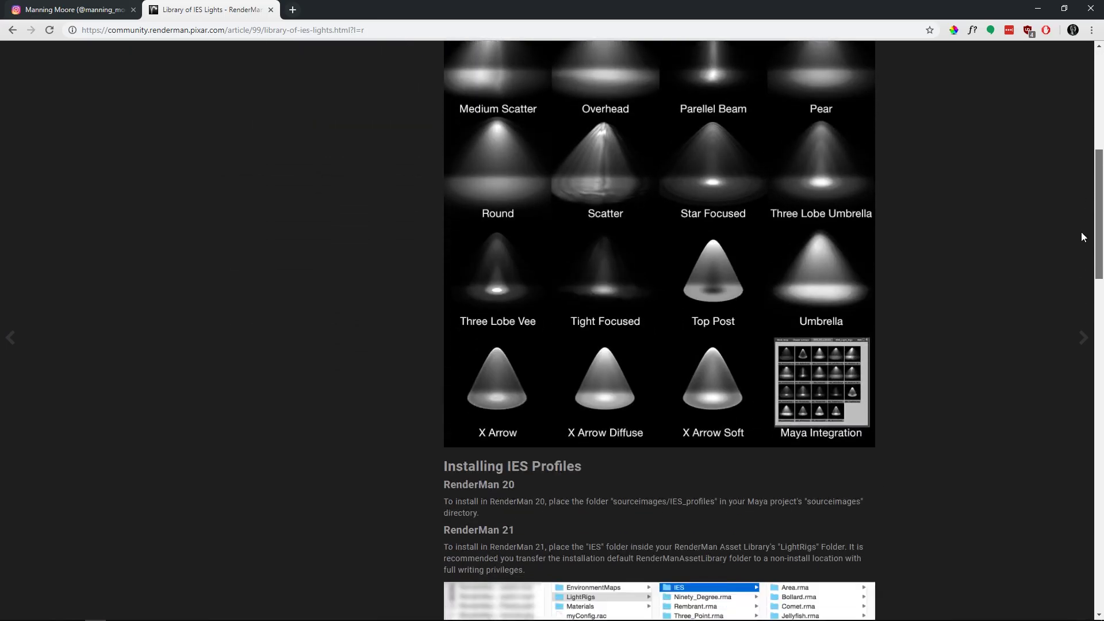
scroll(1080, 243, "down", 15)
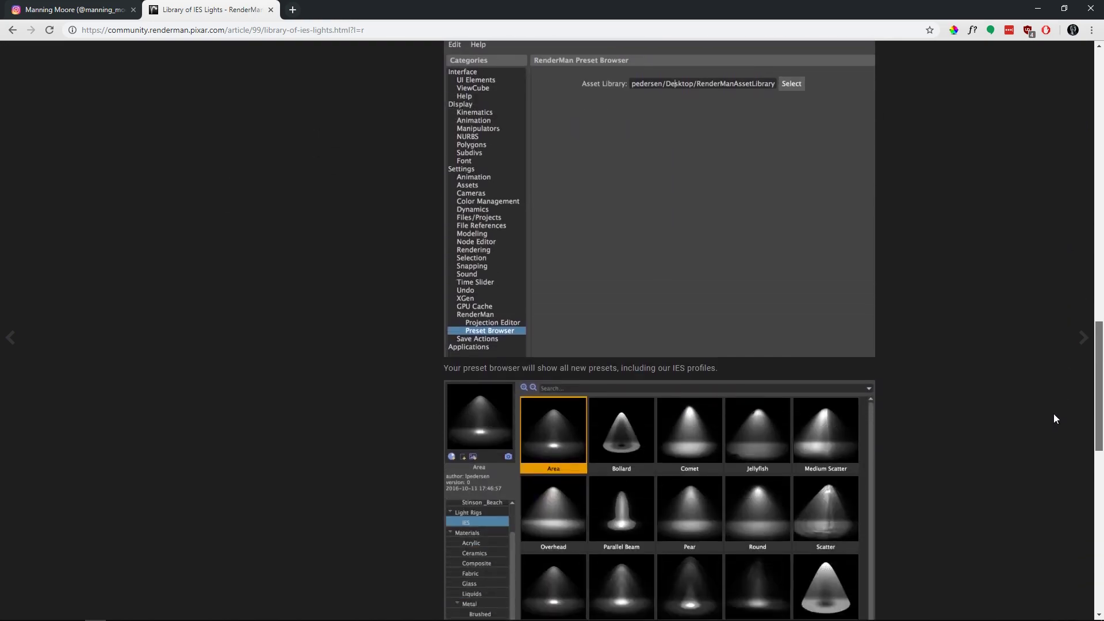
scroll(1046, 448, "up", 12)
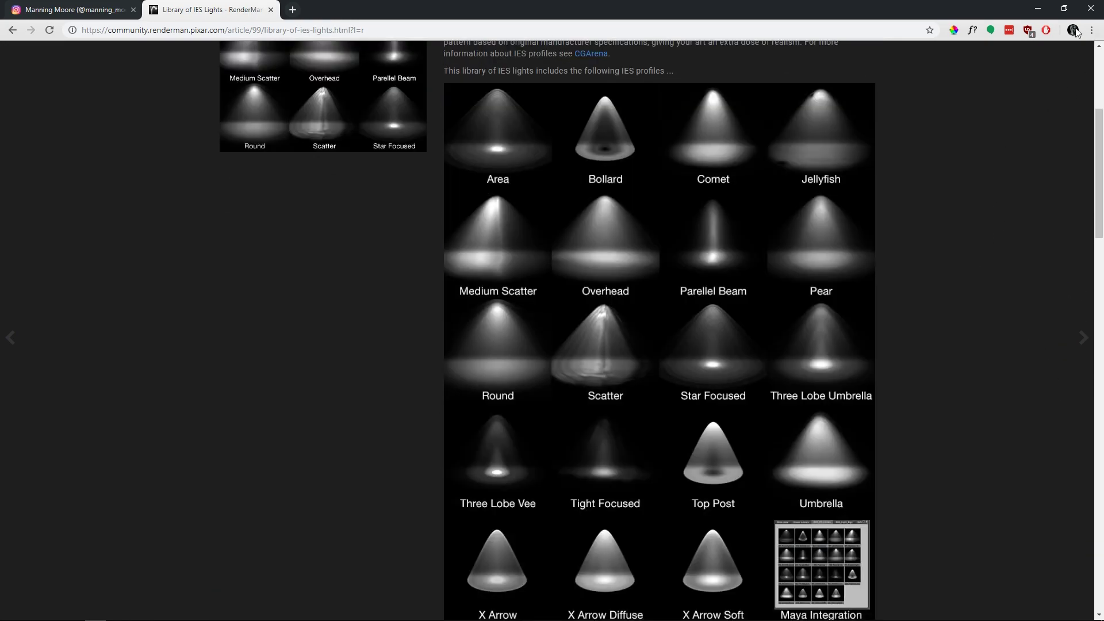
left_click(1032, 14)
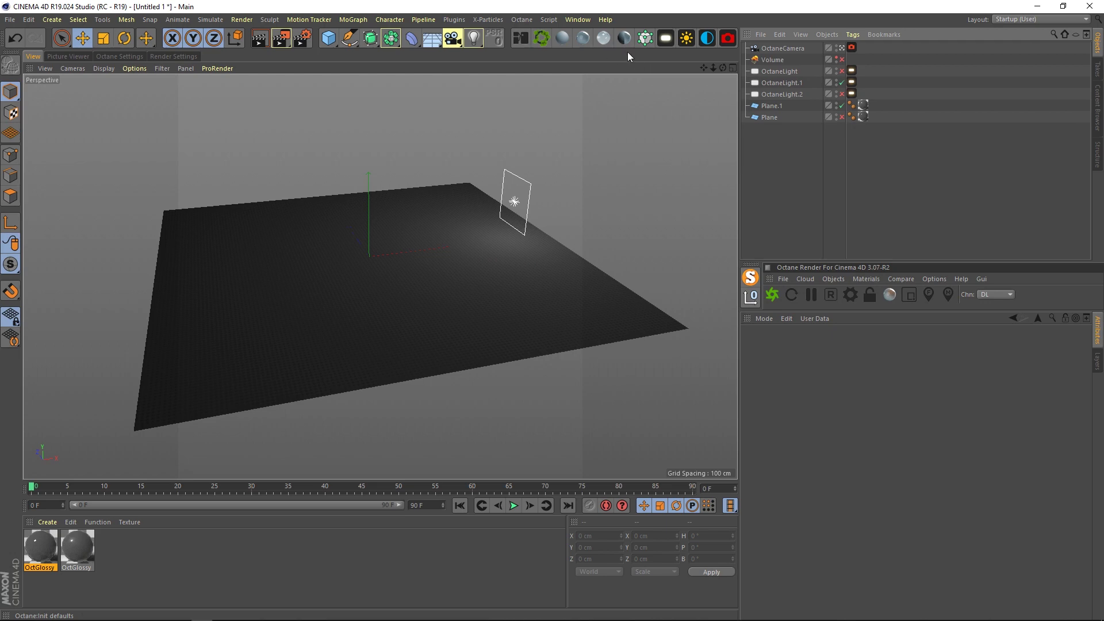
Step: Create an Octane area light raised to 153 cm and rotated 90° in heading
left_click(666, 38)
left_click_drag(366, 165, 367, 126)
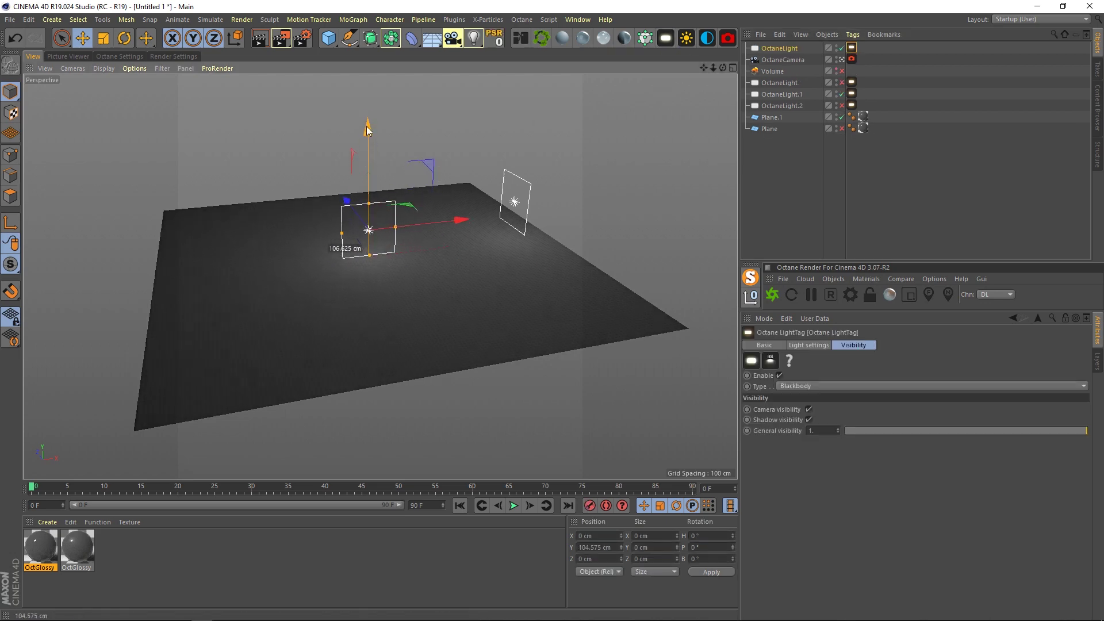
key("r")
left_click_drag(365, 240, 478, 221)
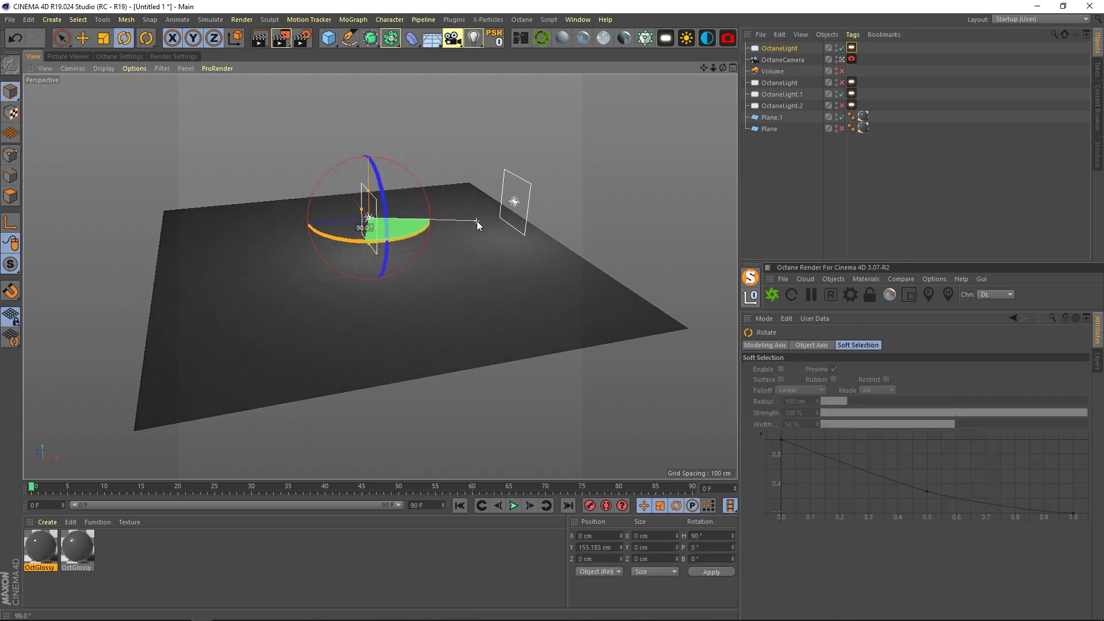
key("e")
Step: Load the Comet.IES profile into the light's Distribution image texture without copying the file
left_click(852, 48)
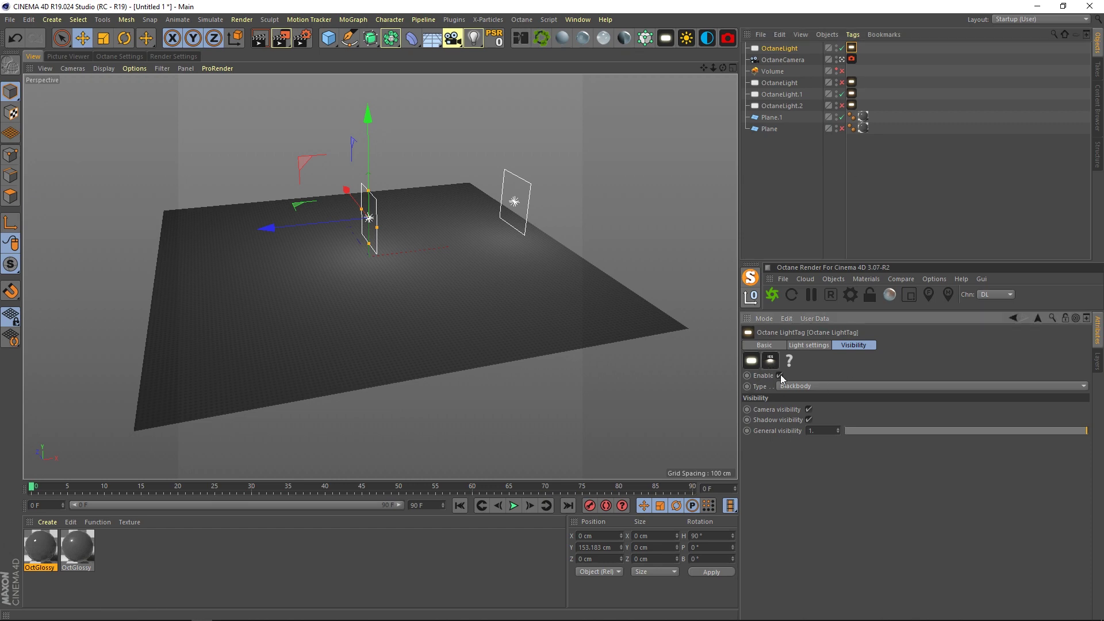
left_click(812, 349)
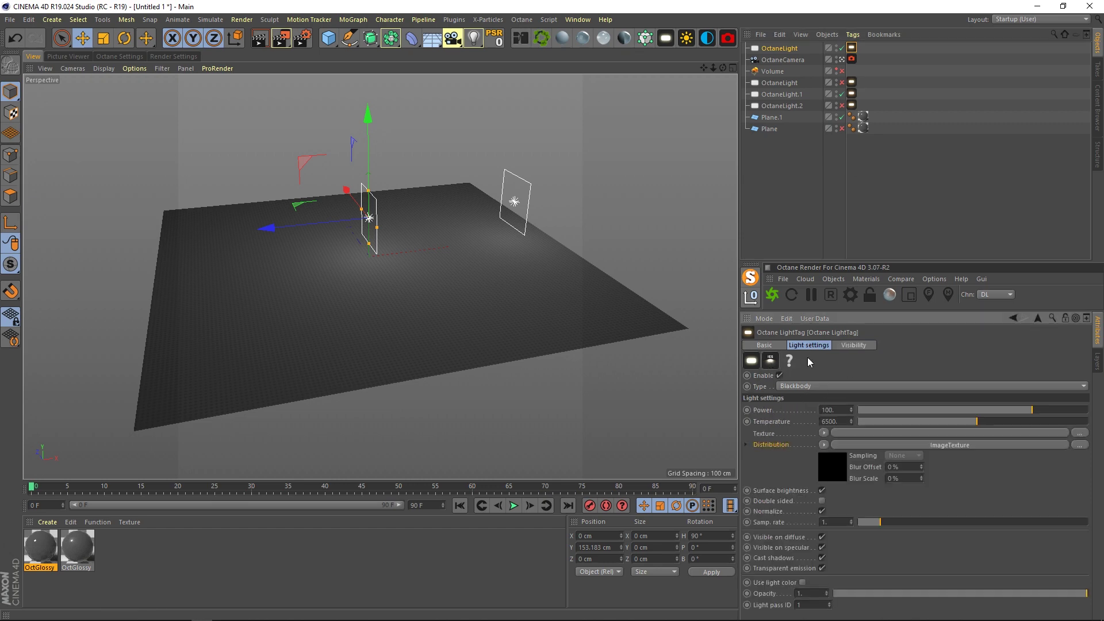
left_click(837, 462)
left_click(1077, 369)
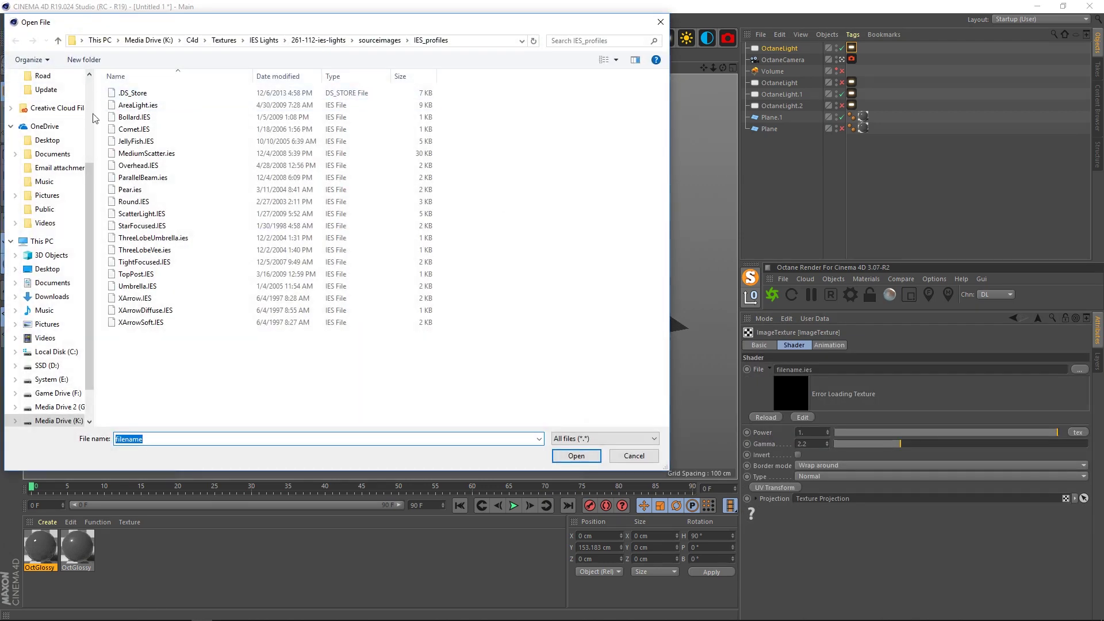
left_click(276, 129)
left_click(576, 456)
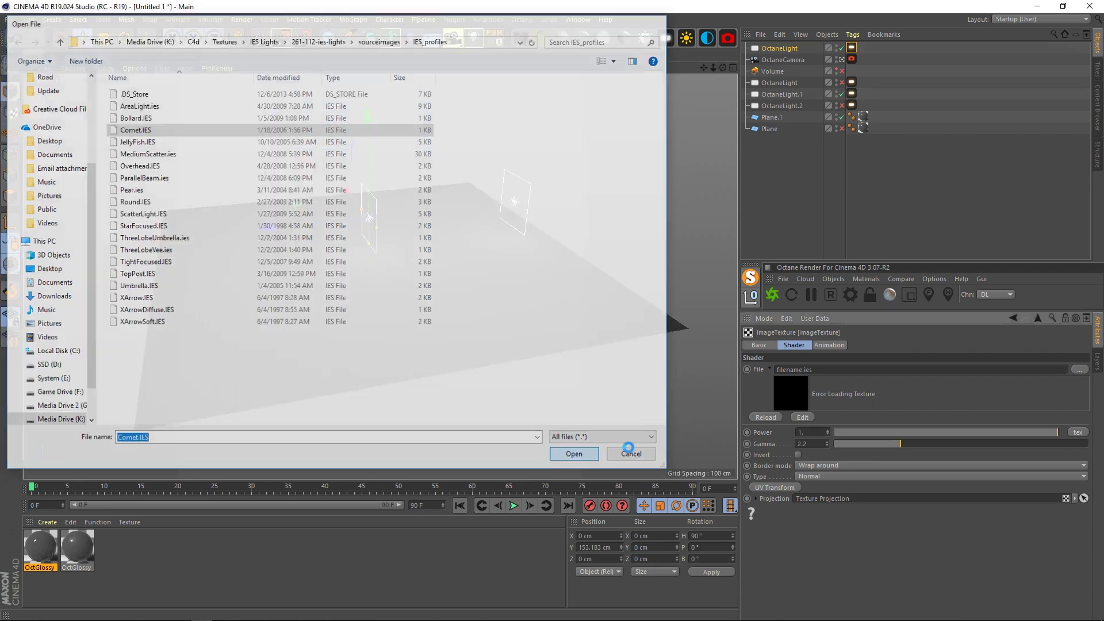
left_click(616, 355)
Step: Move the new light to the right, switch OctaneLight.1 off, and open the Live Viewer
left_click_drag(266, 228, 431, 224)
left_click(521, 38)
left_click(921, 172)
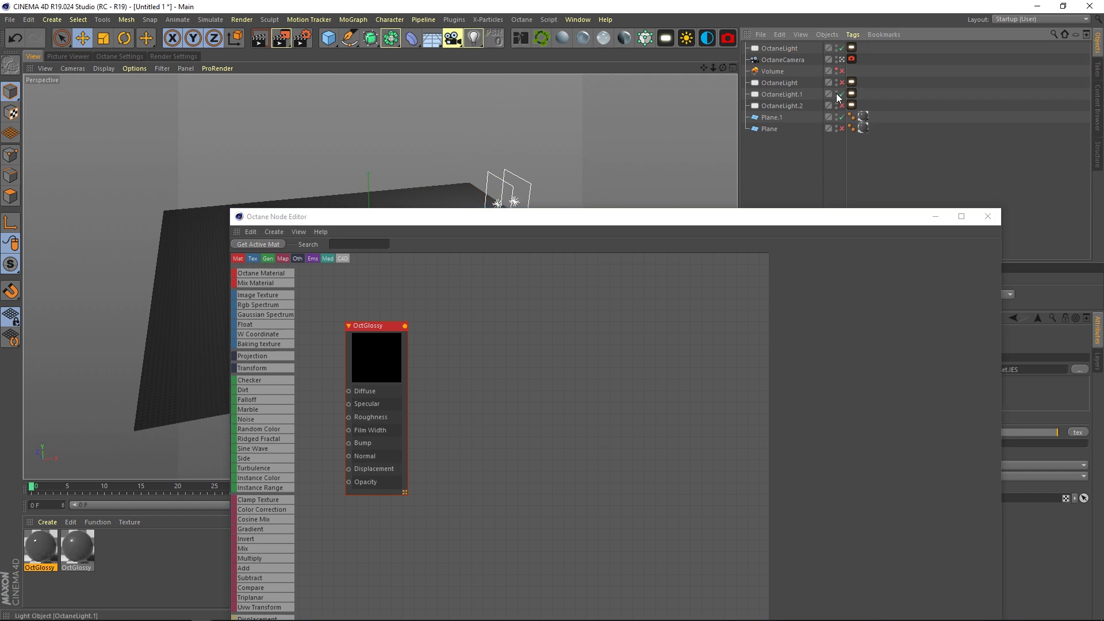
left_click(841, 94)
mouse_move(558, 223)
left_mouse_down()
mouse_move(521, 221)
mouse_move(549, 217)
left_mouse_up()
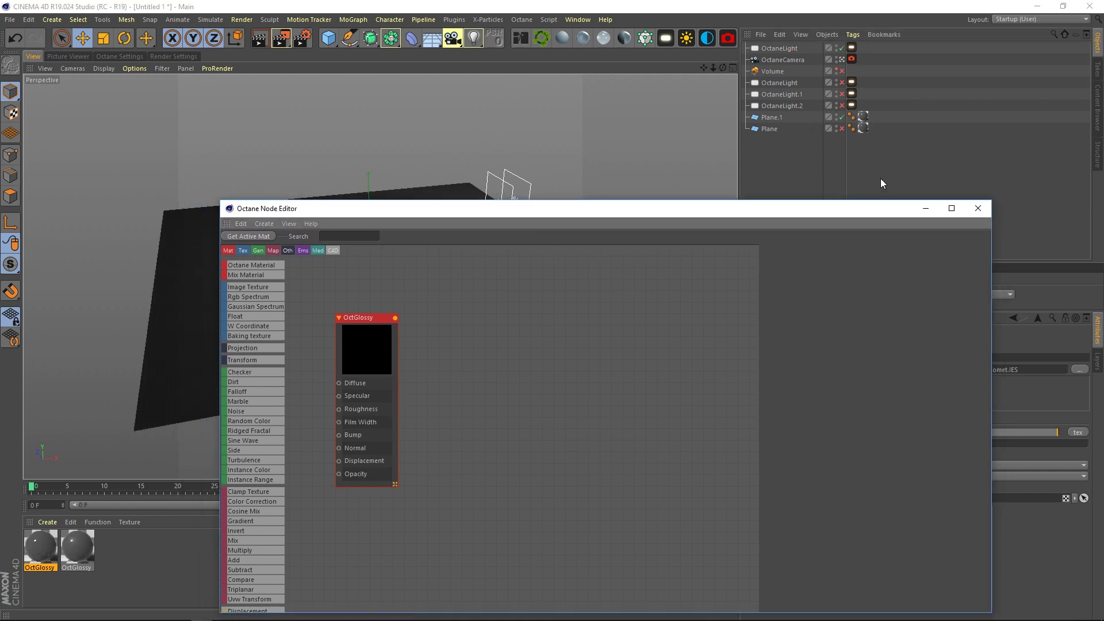
left_click(978, 210)
left_click(522, 19)
left_click(538, 29)
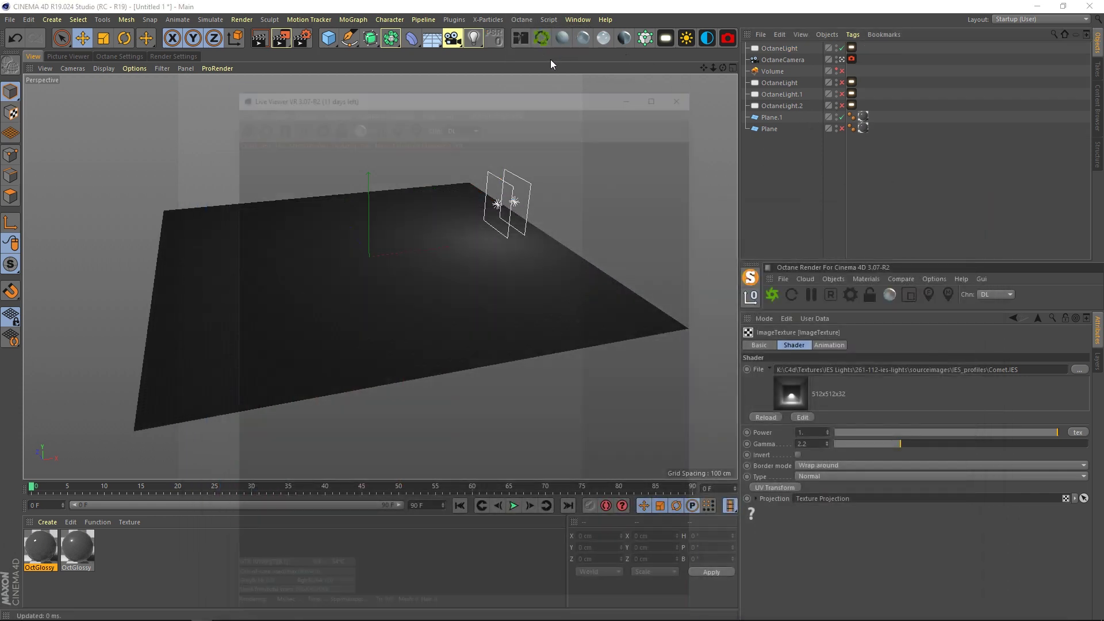
Step: Render the scene, lower the Comet texture's gamma from 2.2 to about 1.02, then close the Live Viewer
left_click(239, 122)
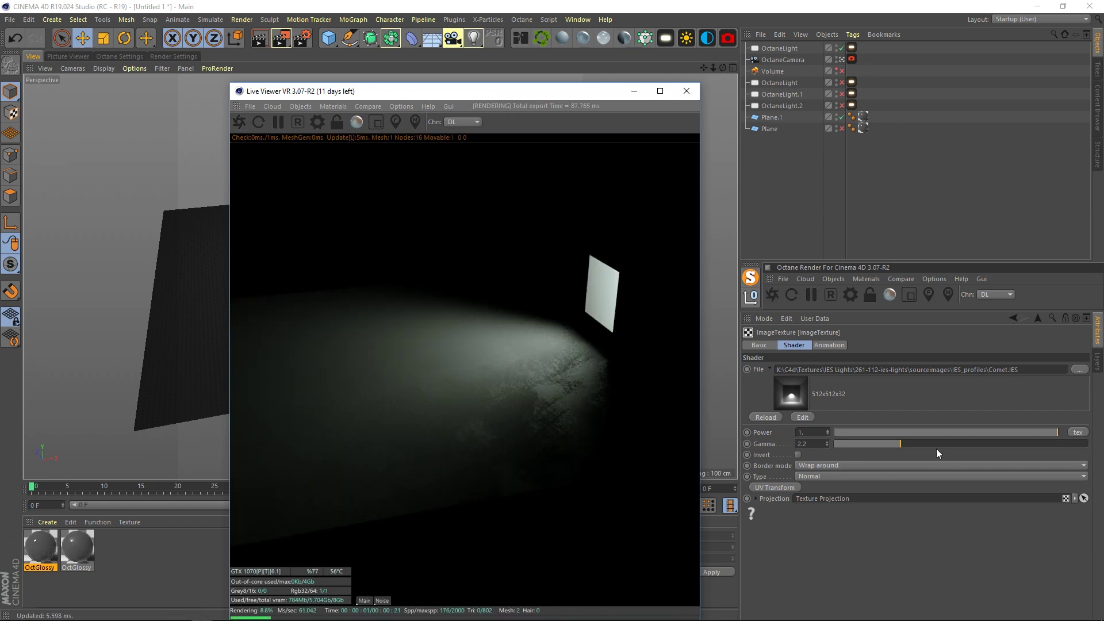
left_click_drag(920, 448, 870, 449)
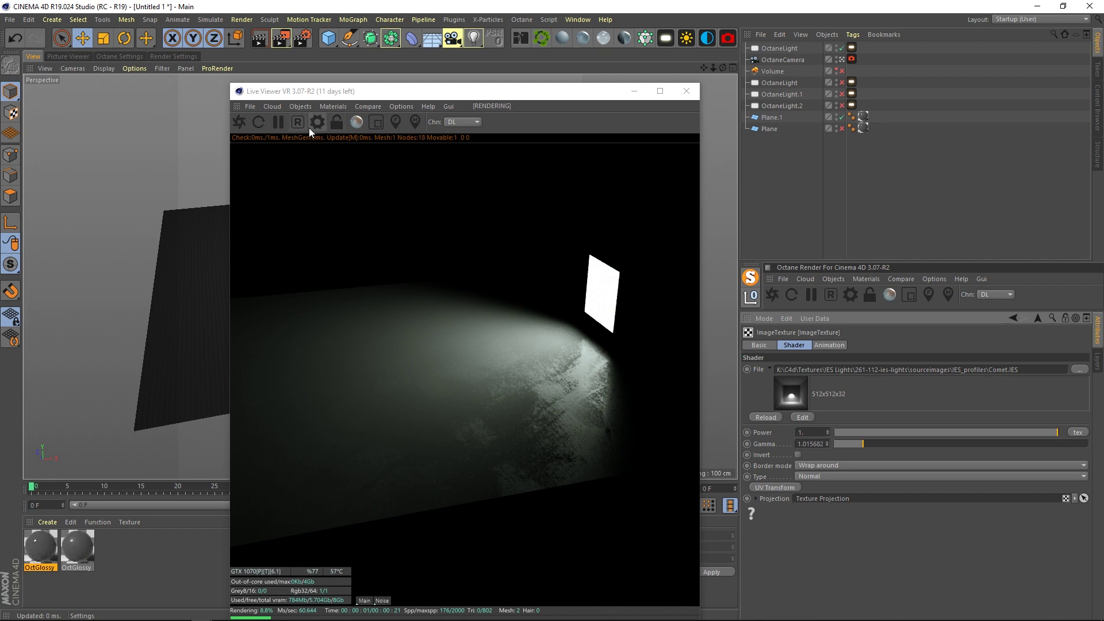
left_click(687, 91)
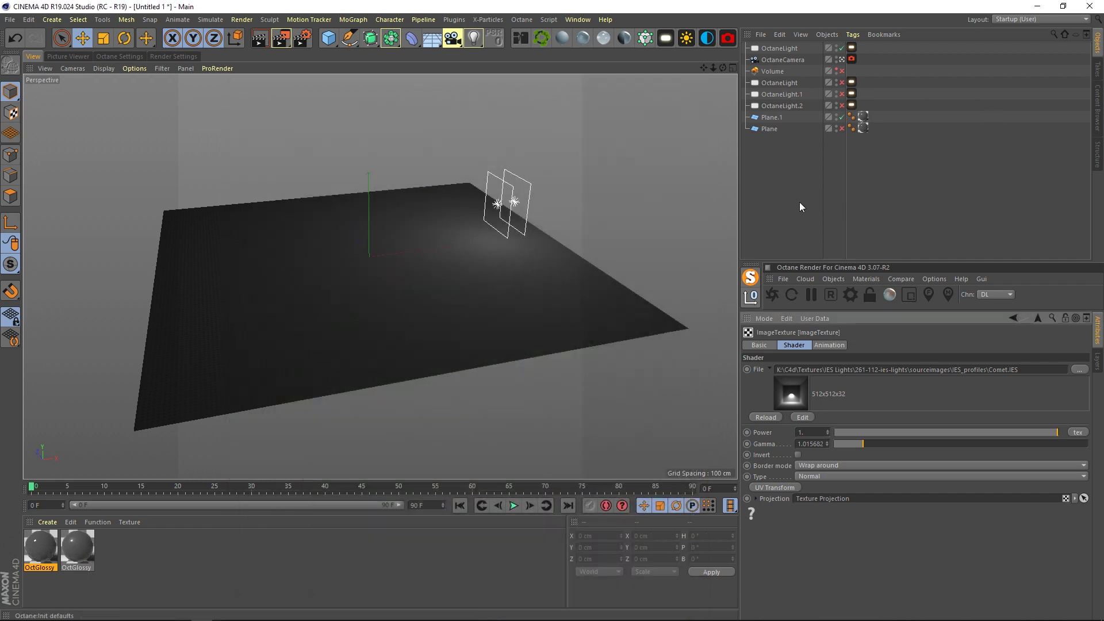